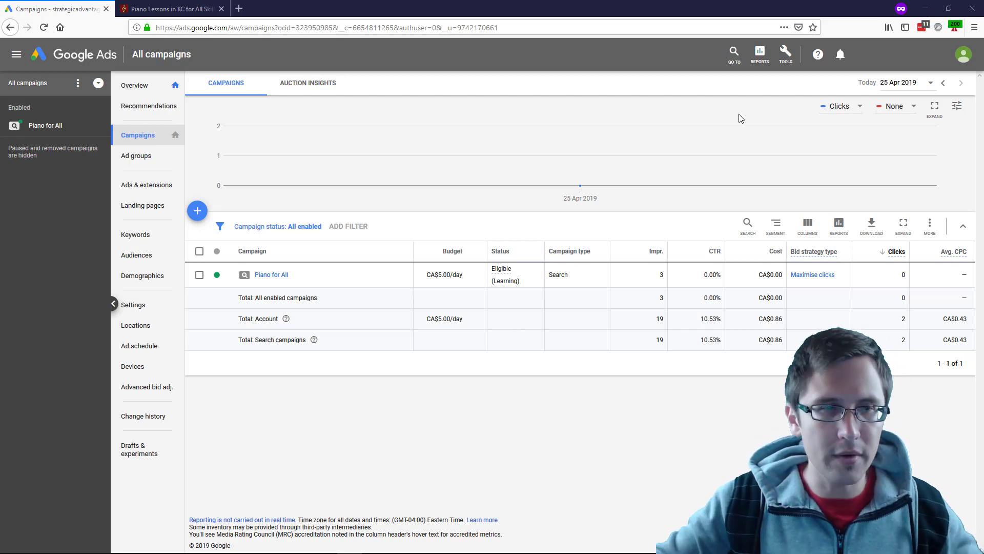
Start a new campaign with the Leads goal, the Search campaign type and Phone calls as the way to reach the goal.
click(196, 213)
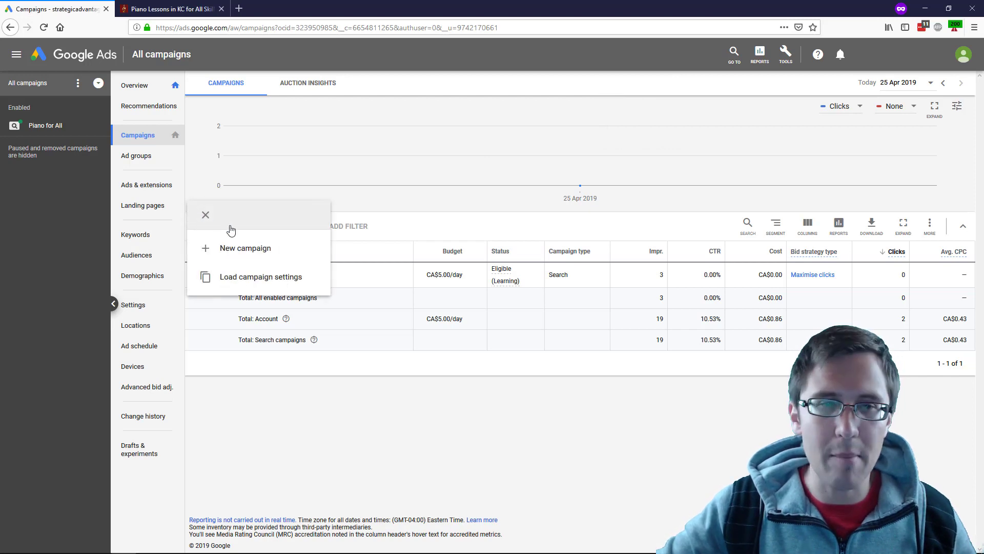
click(269, 248)
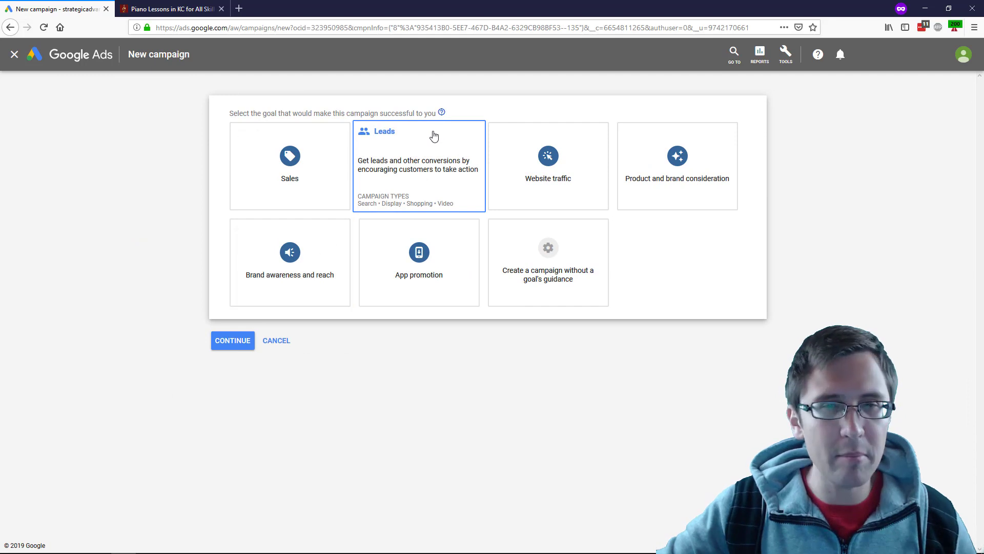
click(404, 185)
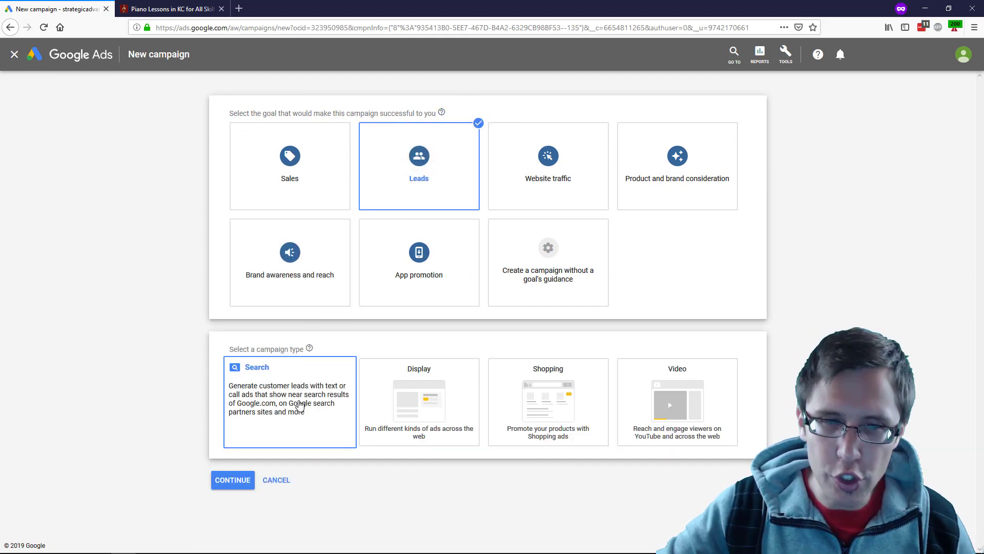
click(302, 406)
click(239, 416)
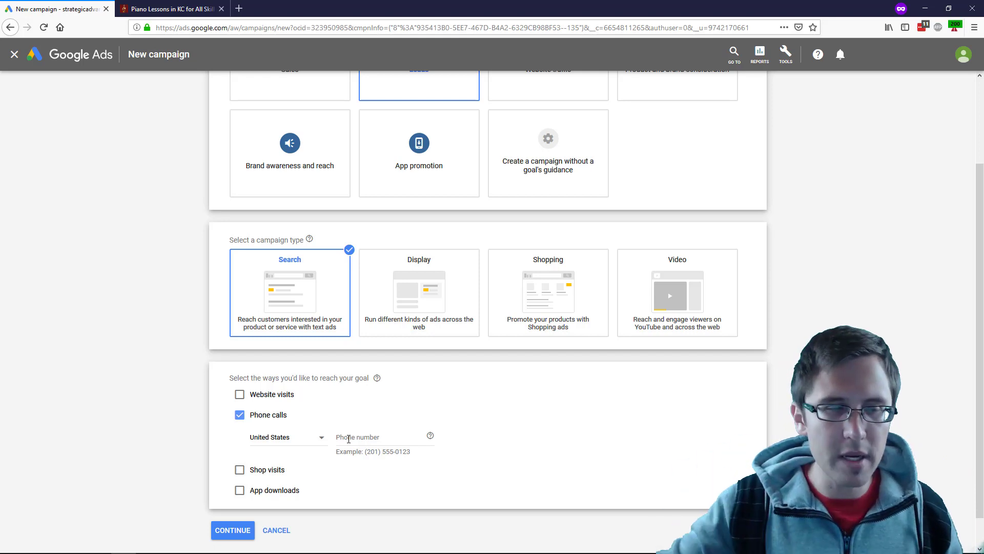
Enter the phone number copied from the Piano Academy website for the phone calls, and continue to the campaign settings.
click(151, 11)
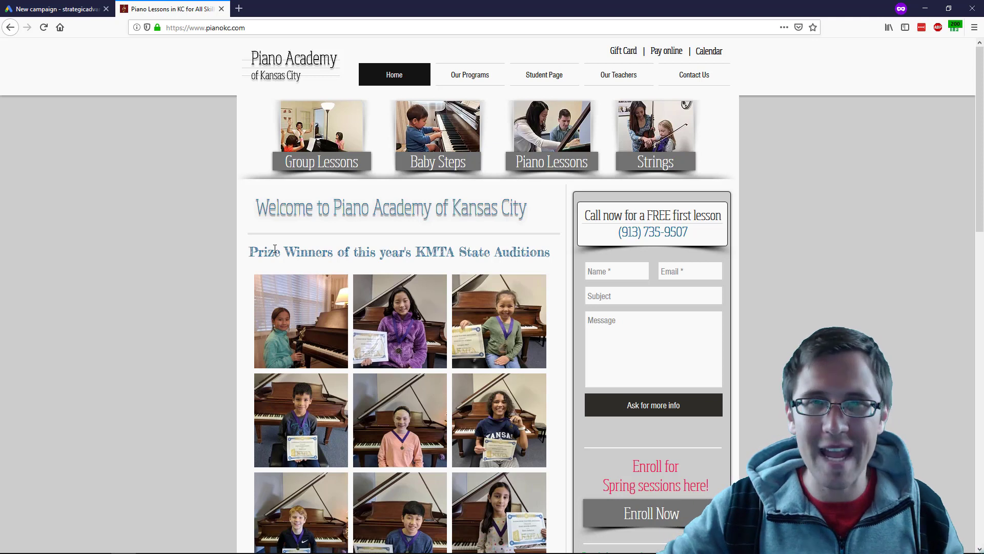
triple_click(626, 218)
triple_click(686, 233)
key(ctrl+c)
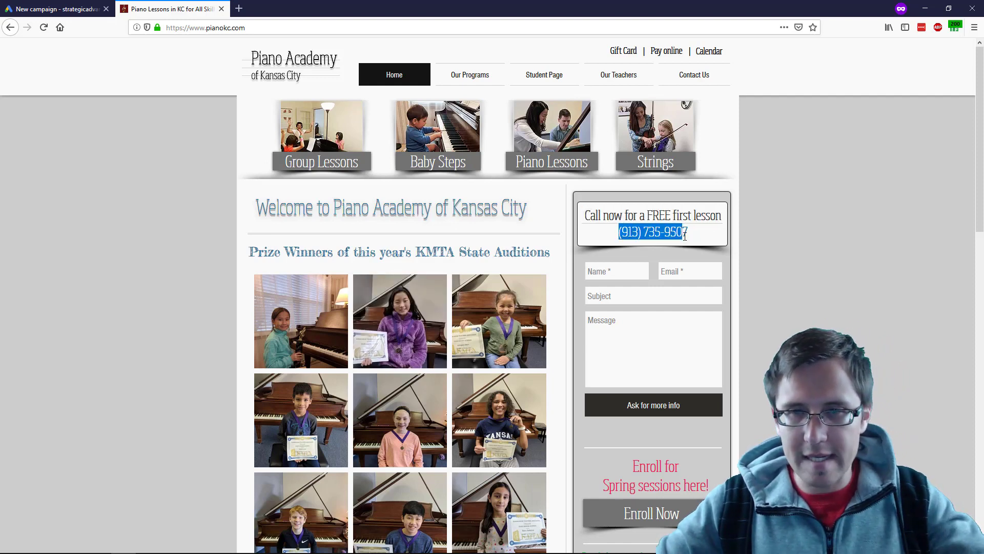
click(37, 6)
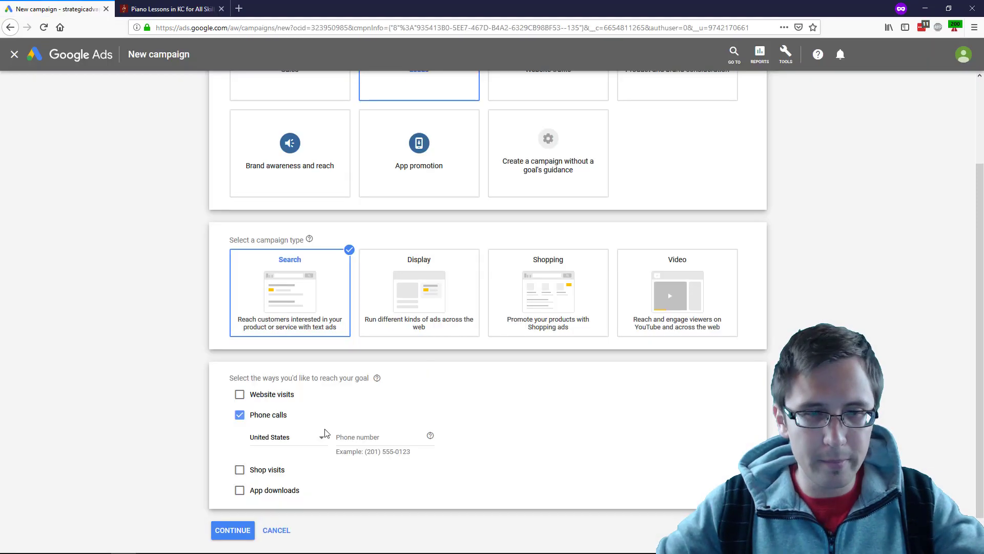
click(360, 444)
key(ctrl+v)
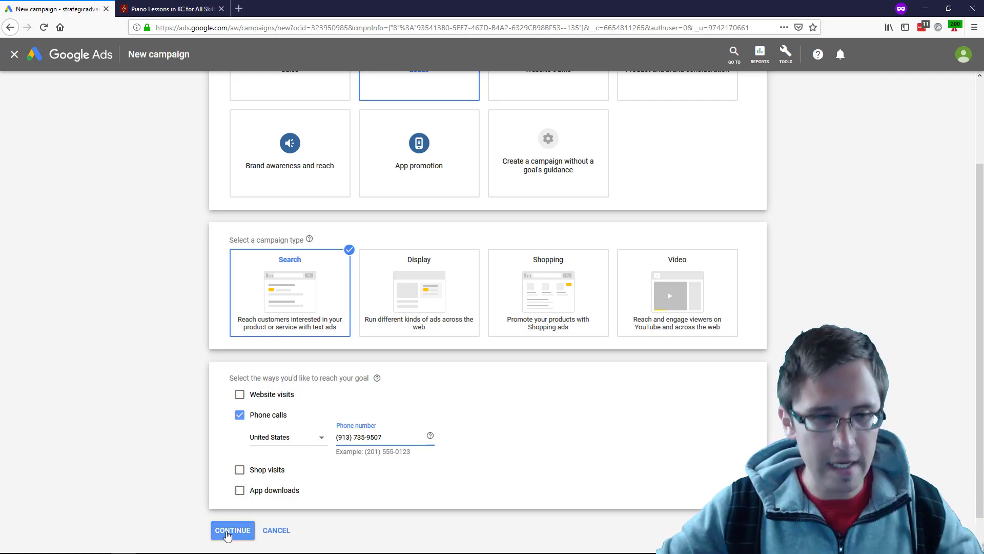
click(228, 534)
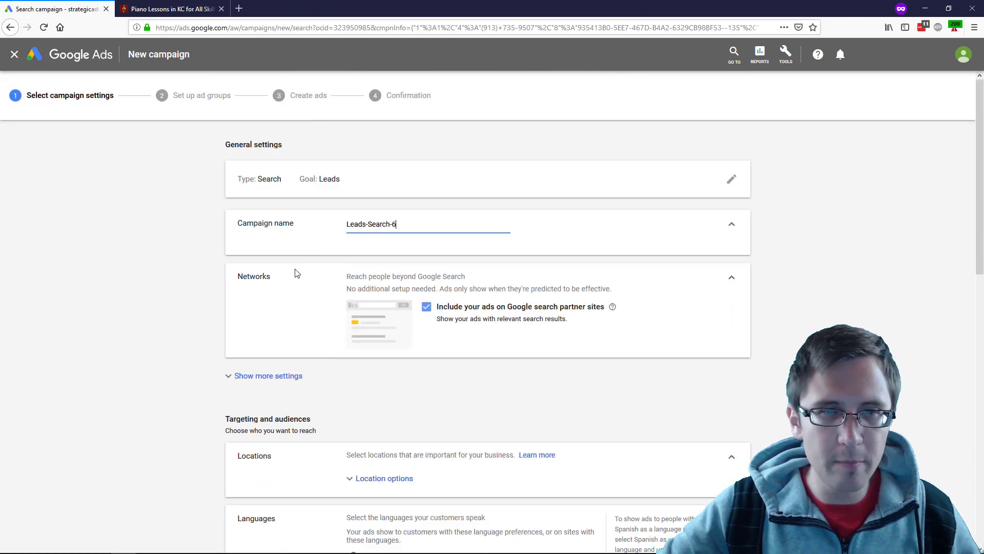
Name the campaign "Piano Lessons in KC".
triple_click(378, 225)
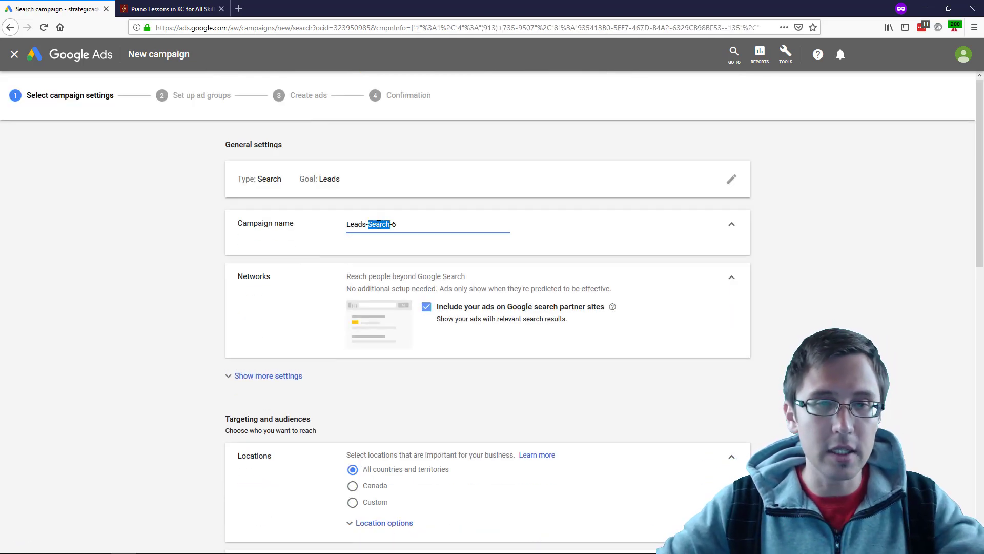
text(Piano Lessons )
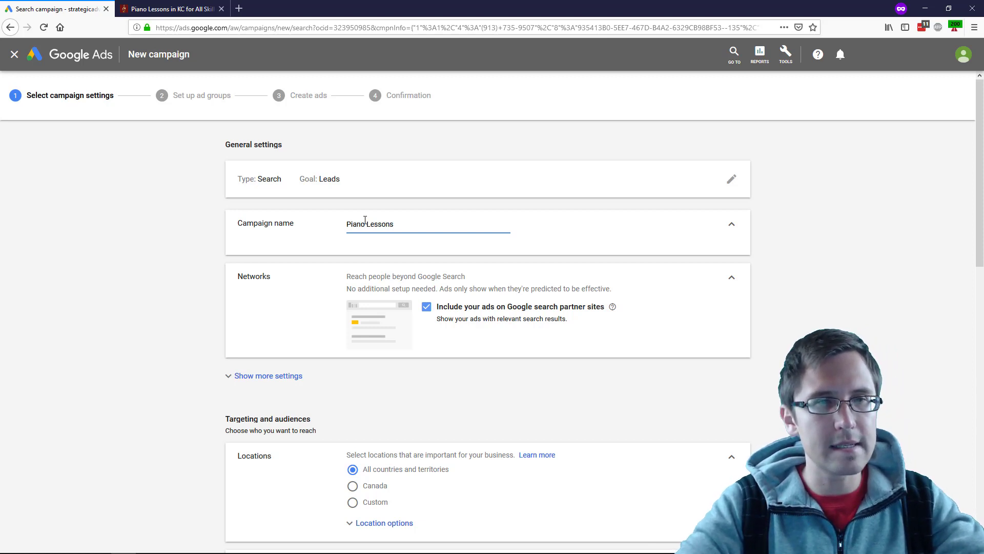
text(in KC)
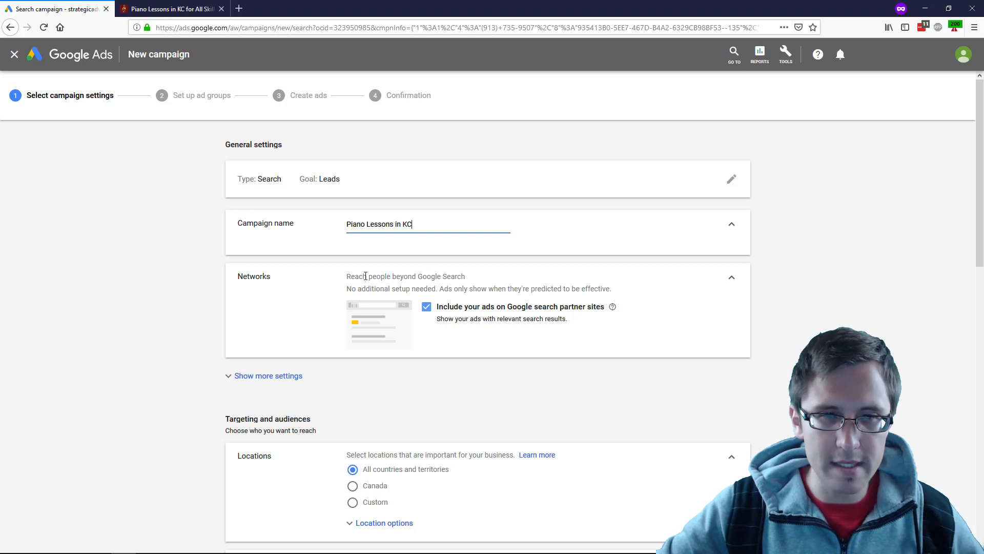
Exclude Google search partner sites from the campaign's networks and check the additional general settings.
drag(365, 276, 436, 278)
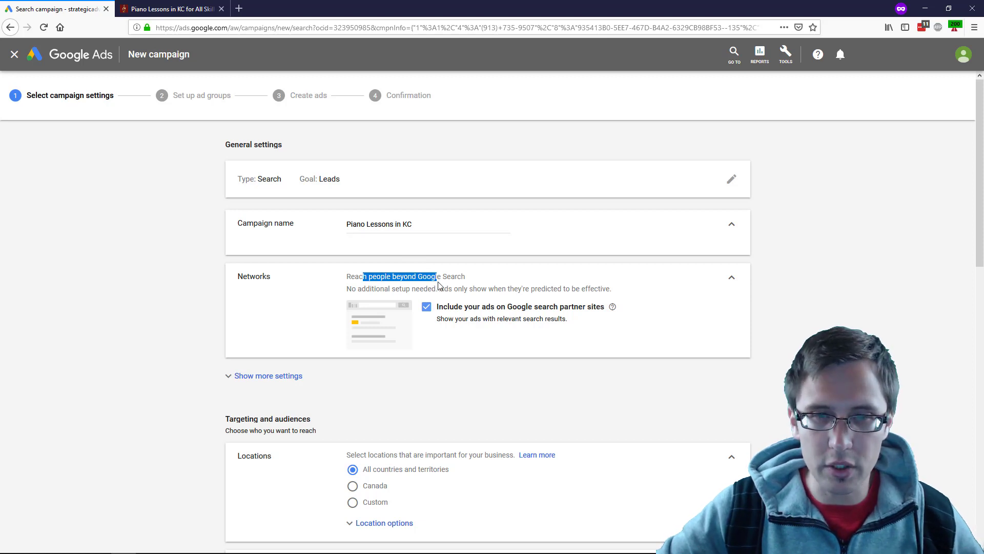
click(457, 310)
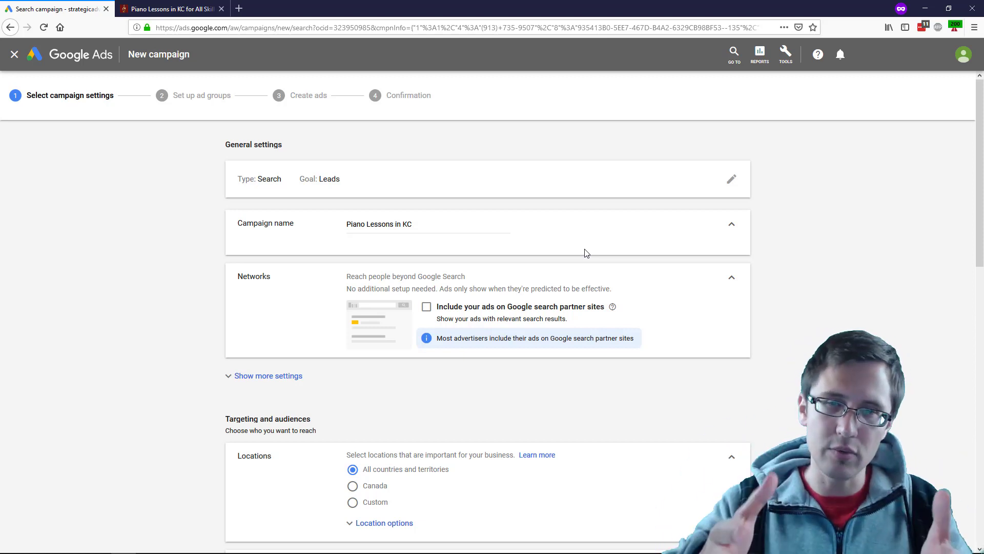
scroll(575, 259, down, 1)
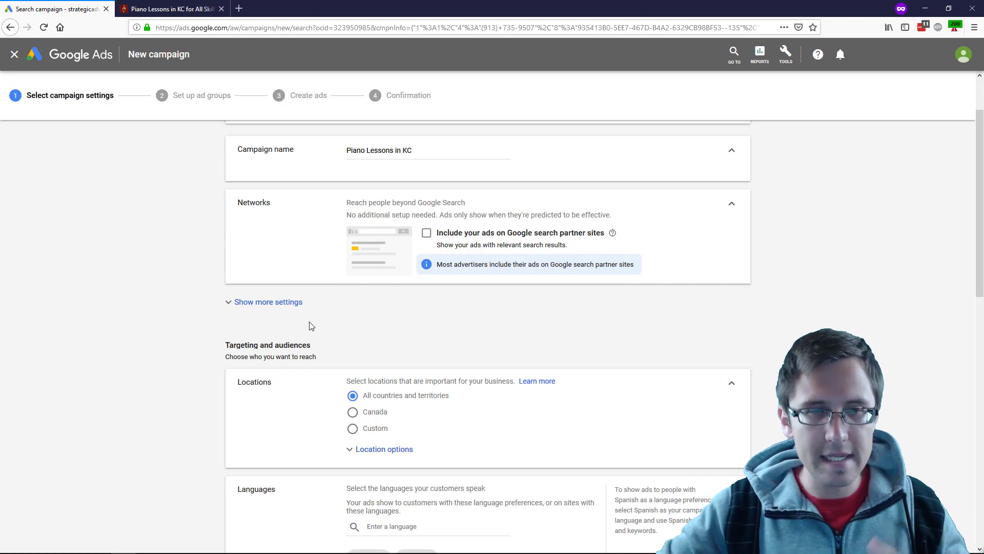
click(270, 306)
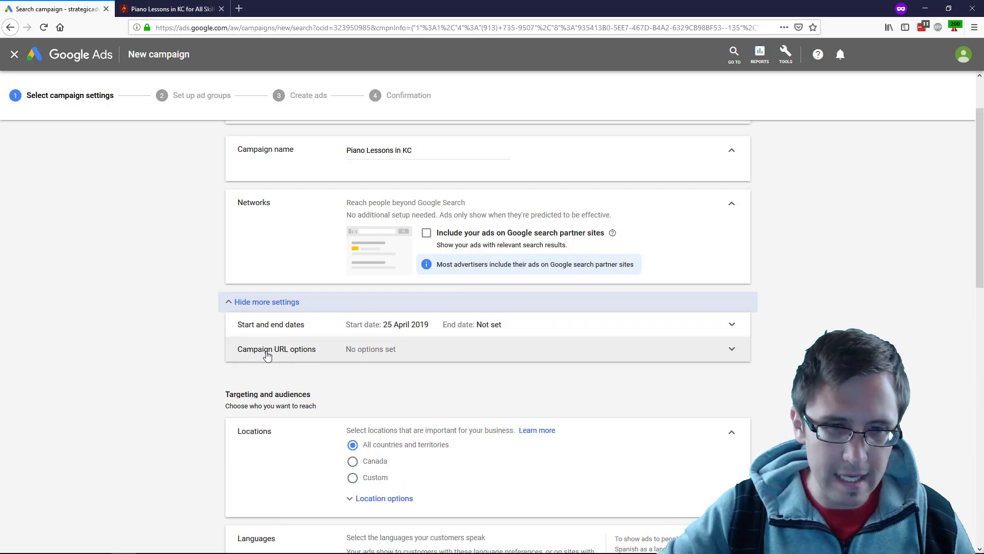
click(268, 304)
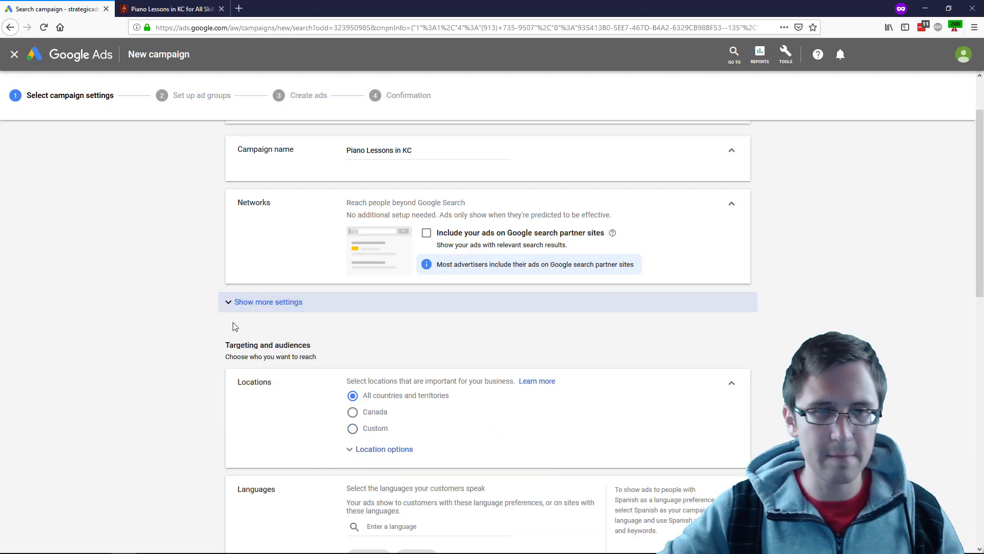
Target a custom location by including the city Kansas City, Kansas, United States, and glance at the Piano Academy website.
scroll(200, 352, down, 4)
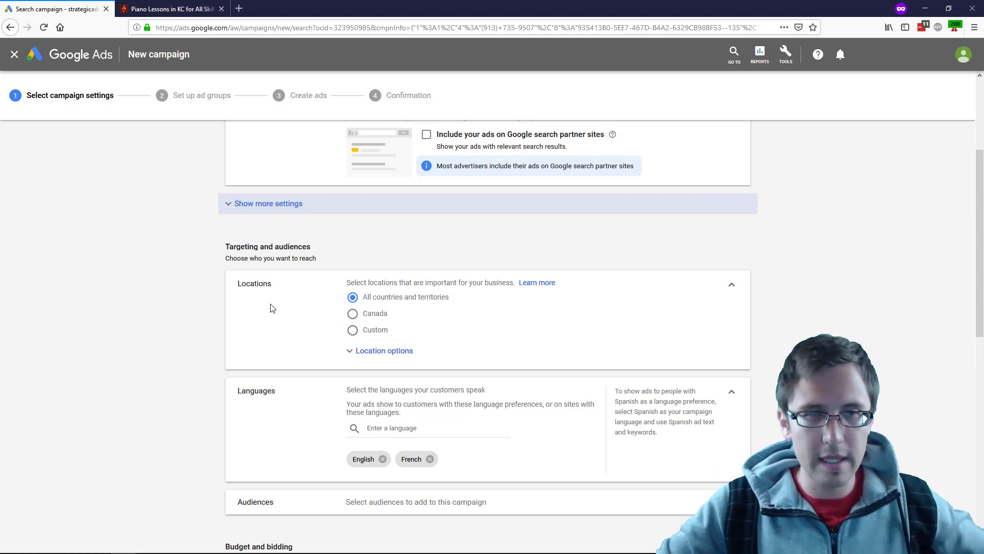
click(375, 331)
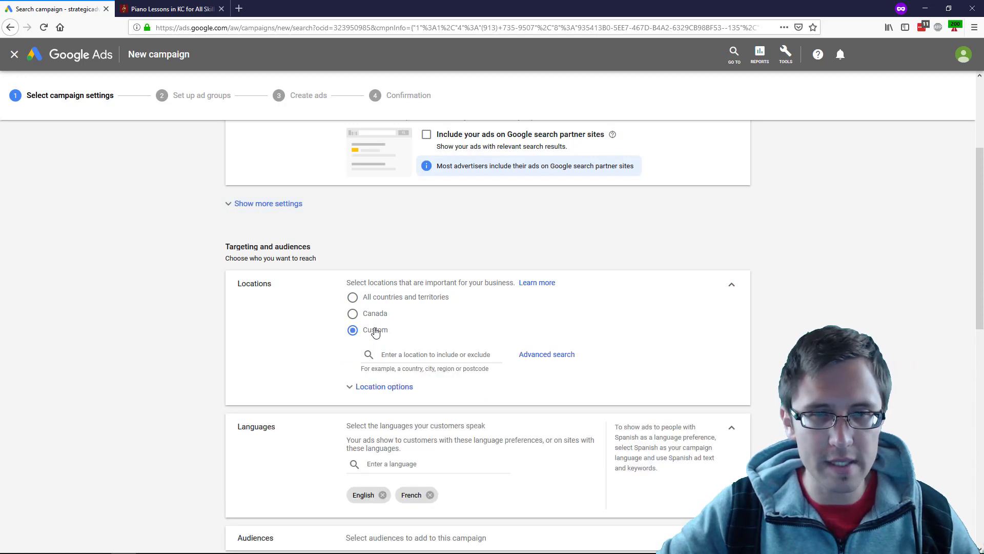
click(414, 354)
text(kansas city)
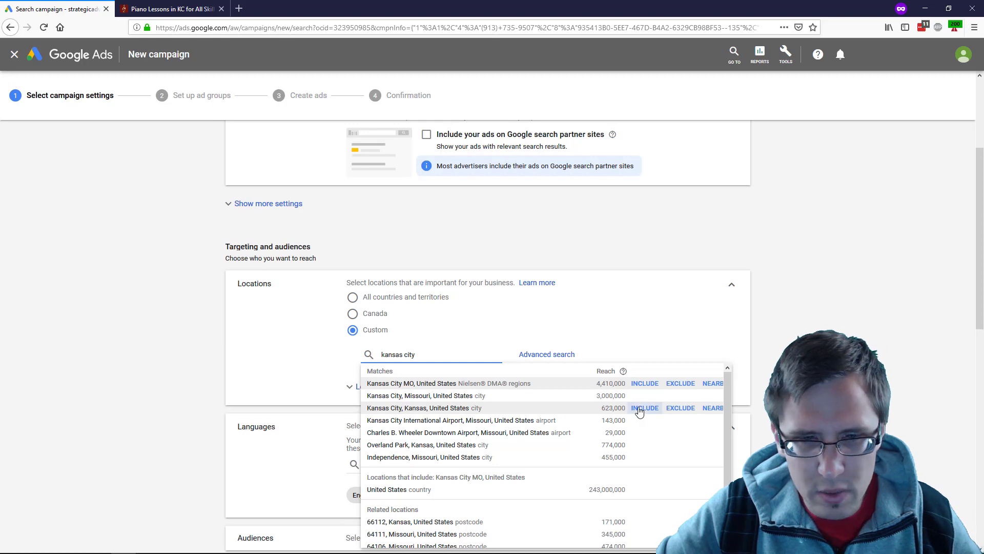
click(640, 410)
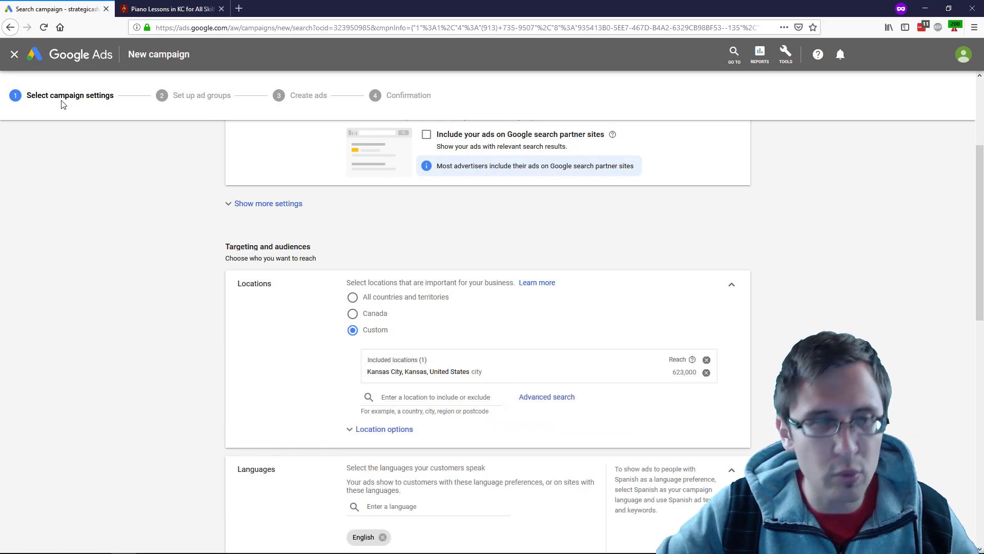
click(157, 5)
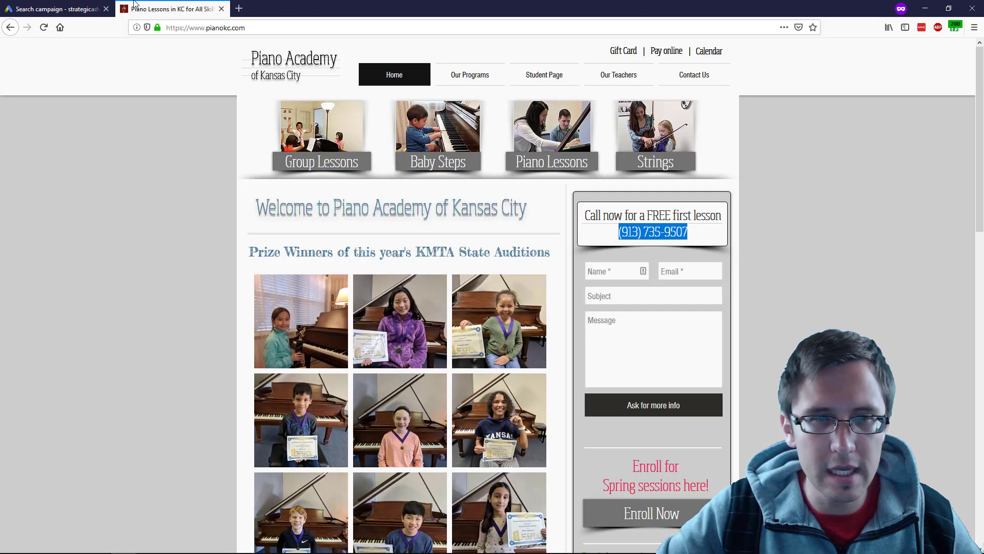
click(65, 6)
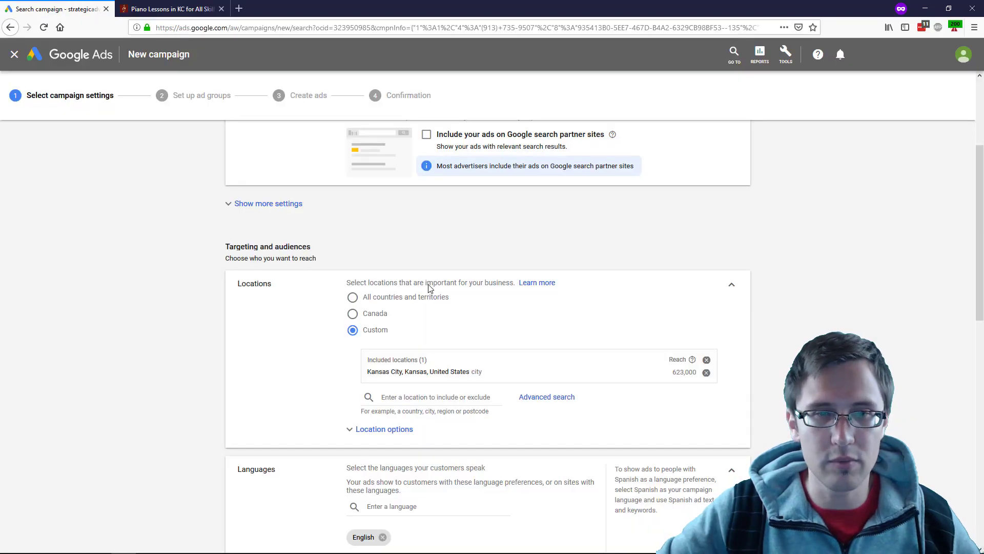
Examine the list of languages available for the campaign without changing the selection.
scroll(490, 350, down, 2)
scroll(491, 354, down, 1)
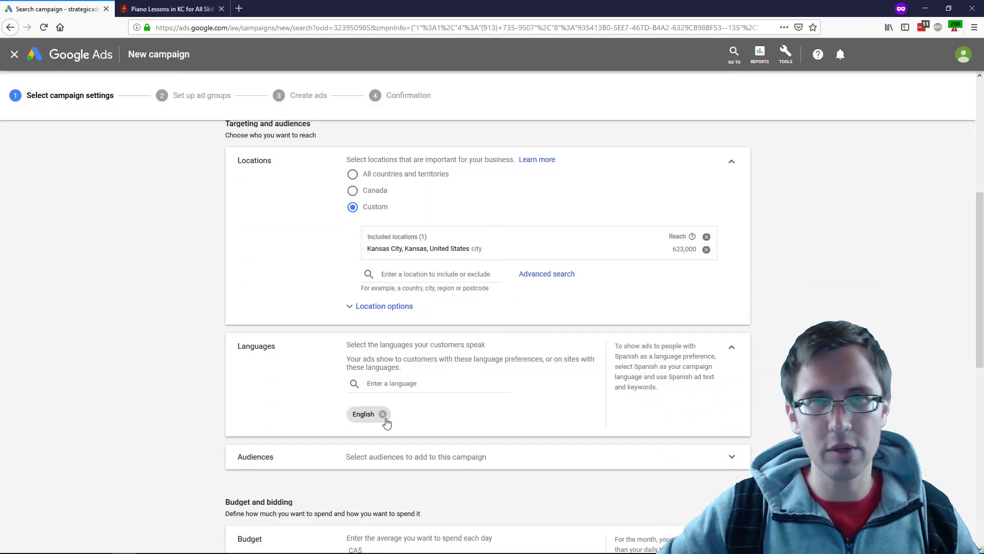
click(412, 388)
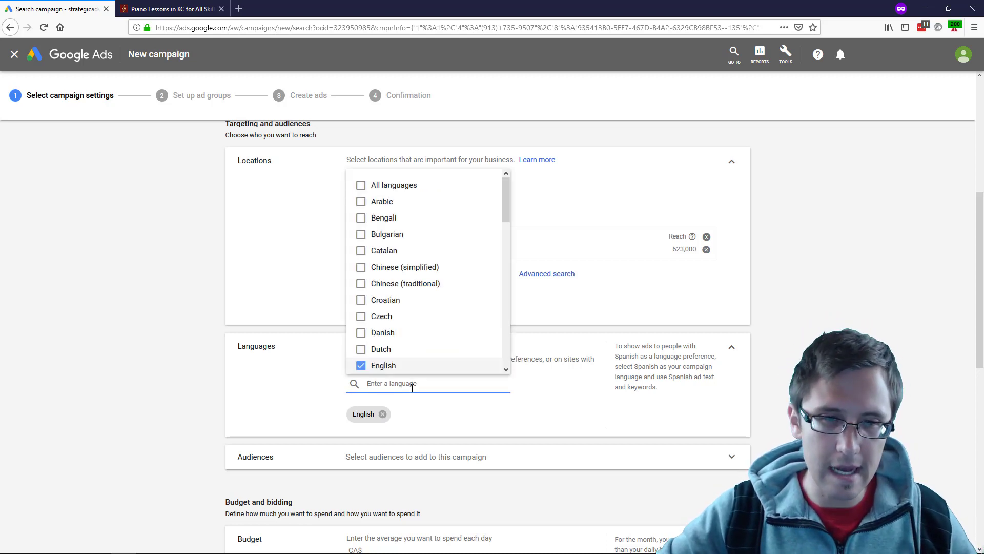
click(195, 408)
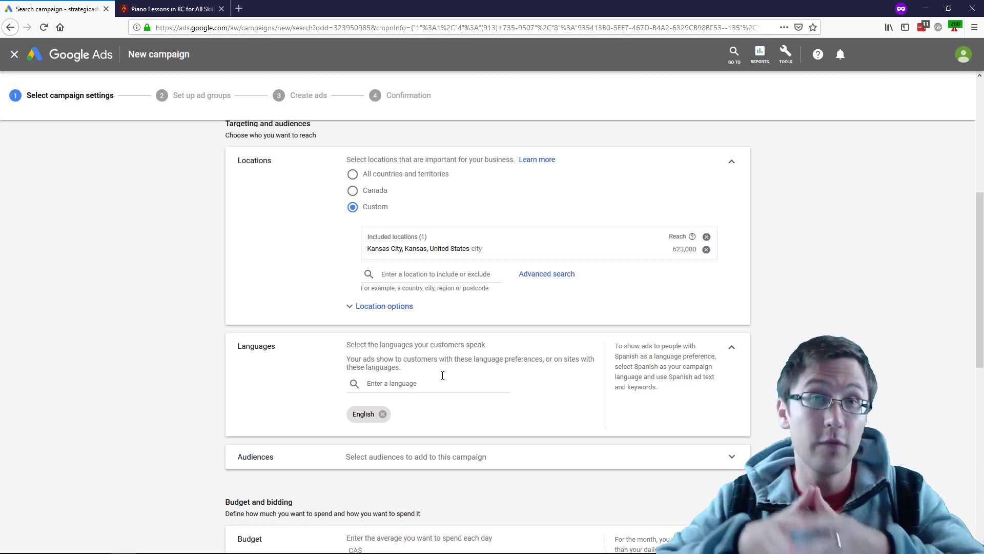
Set the campaign's average daily budget to CA$5.00.
scroll(431, 376, down, 3)
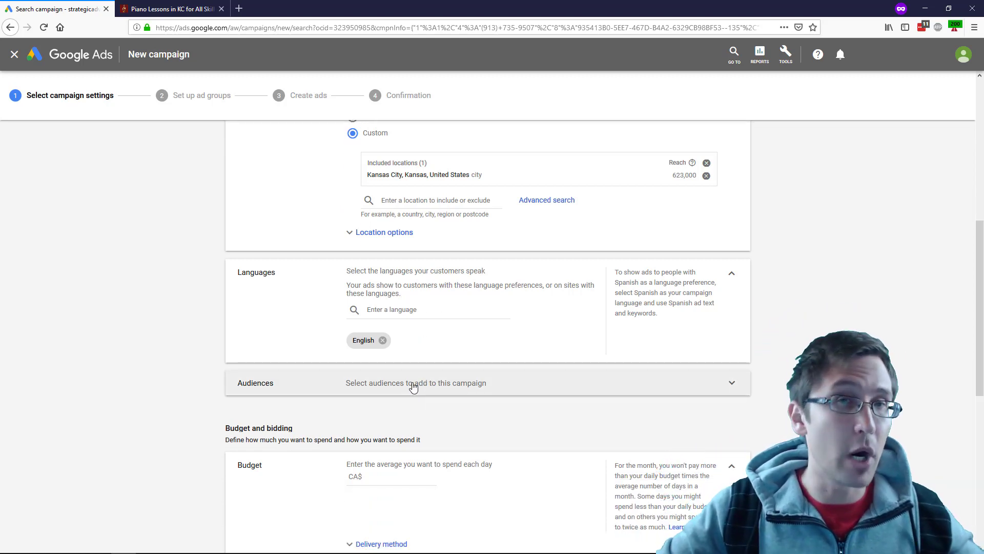
scroll(413, 387, down, 2)
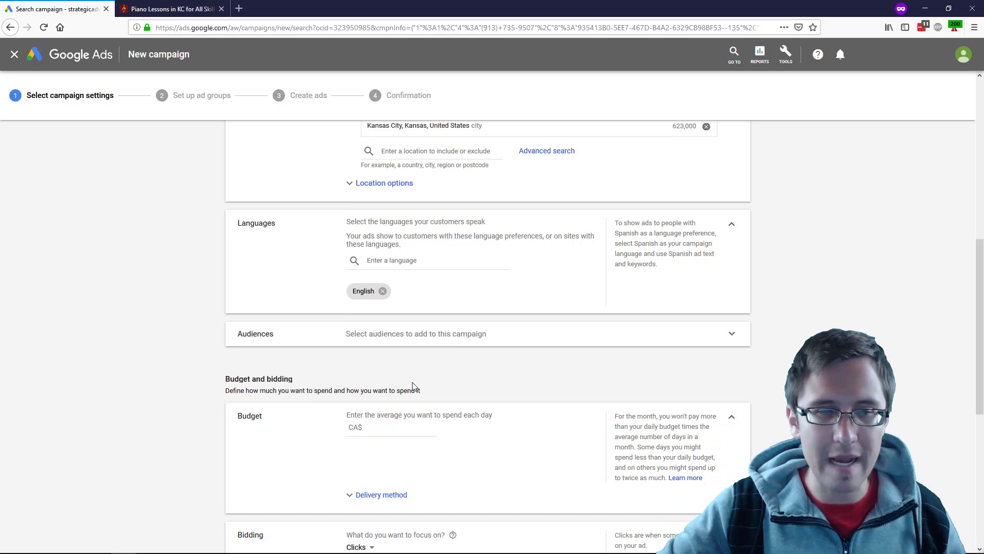
scroll(455, 383, down, 3)
click(372, 352)
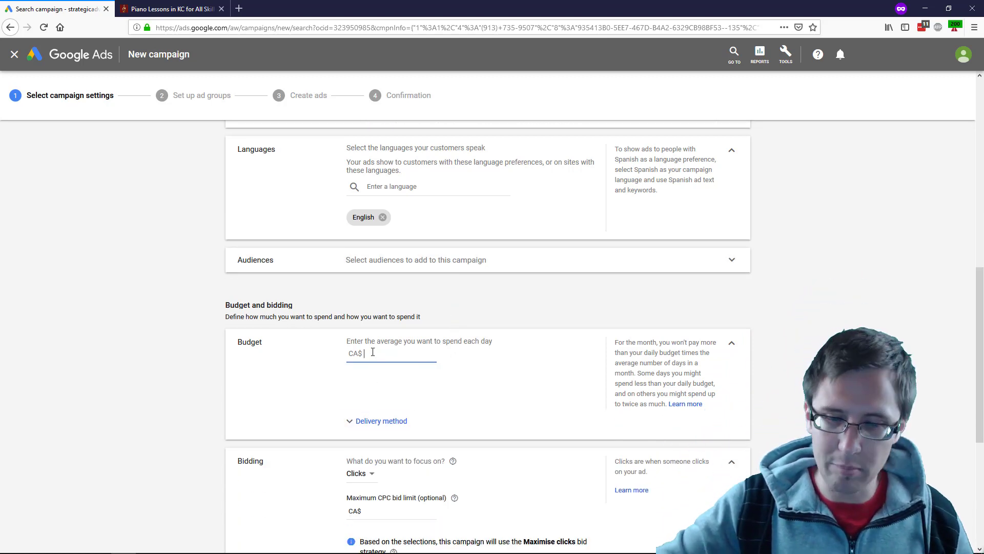
text(5.00)
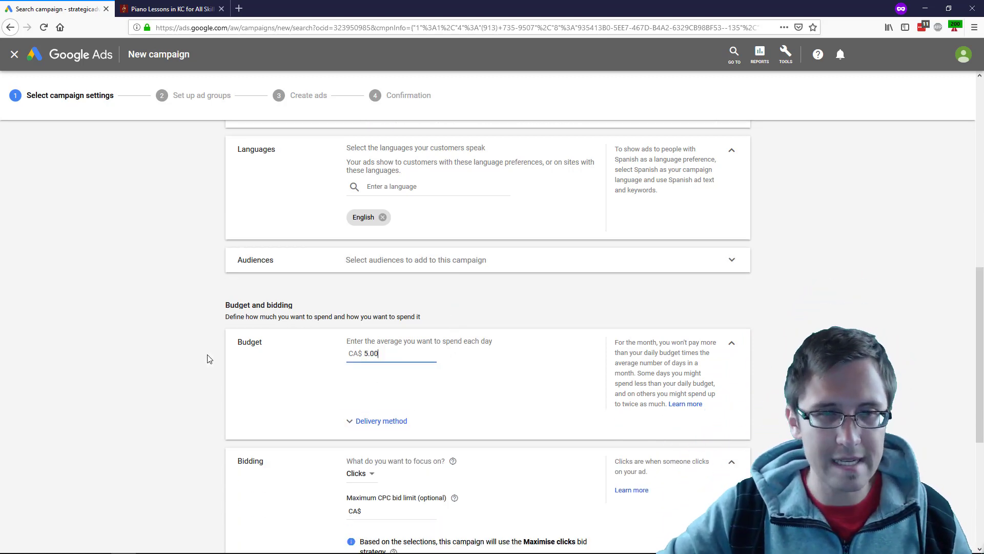
Try the Accelerated delivery method for the budget and switch back to Standard.
scroll(226, 354, down, 2)
click(385, 376)
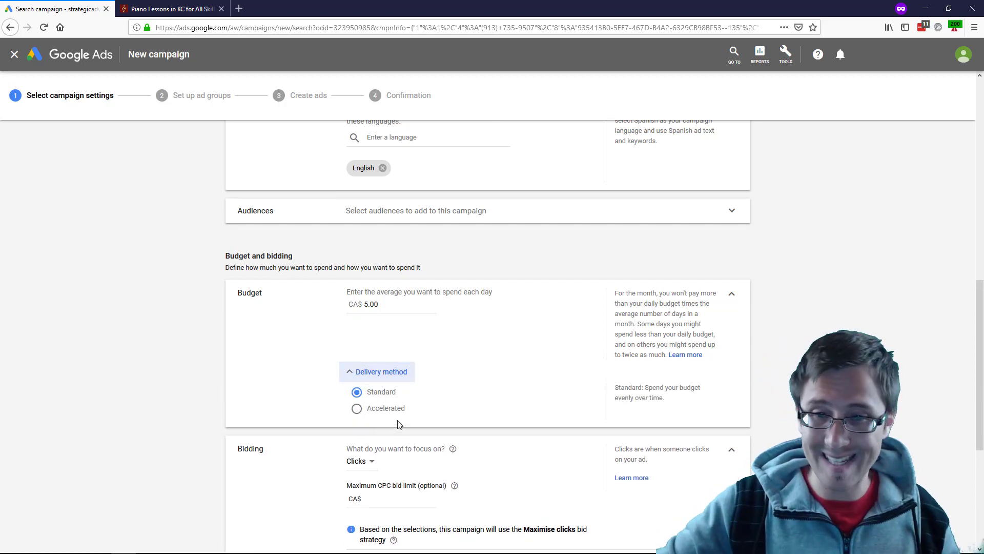
click(390, 408)
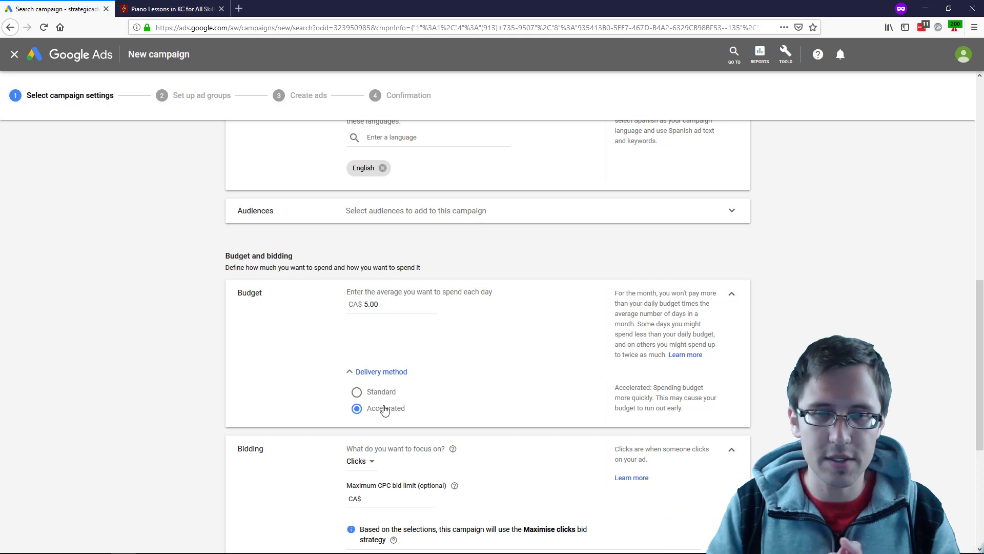
click(357, 392)
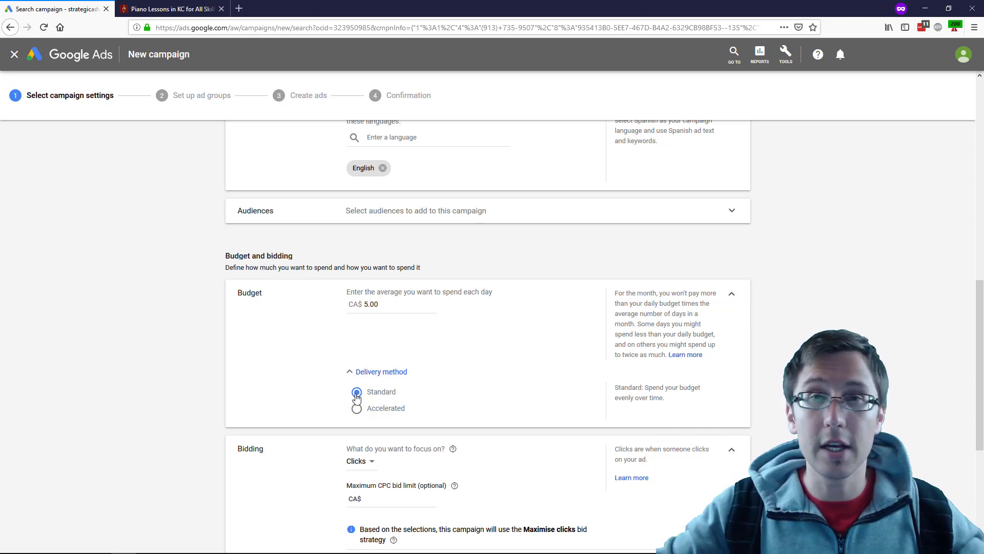
Choose to select the bid strategy directly, keep Maximise clicks, and set the maximum CPC bid limit to CA$0.05.
scroll(183, 373, down, 1)
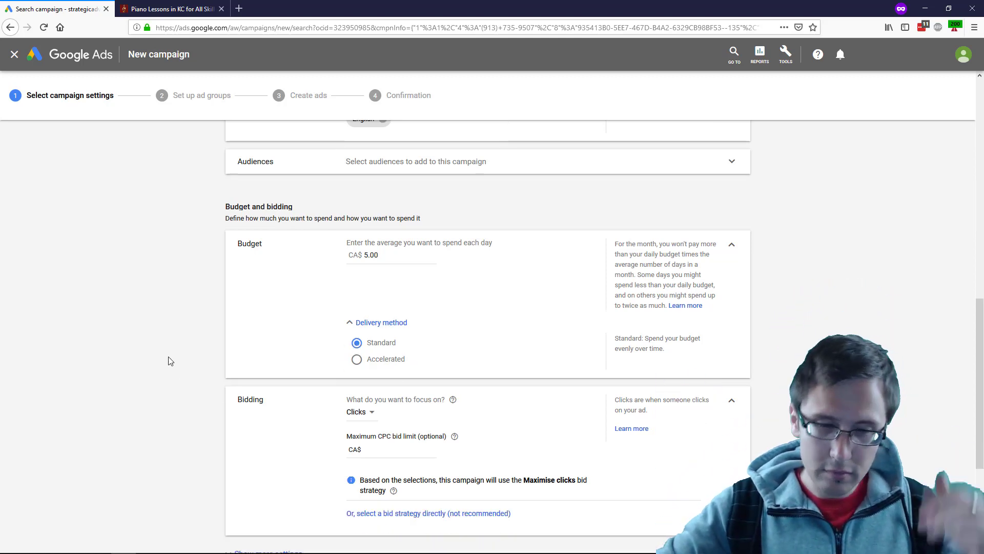
scroll(170, 359, down, 1)
scroll(382, 376, down, 1)
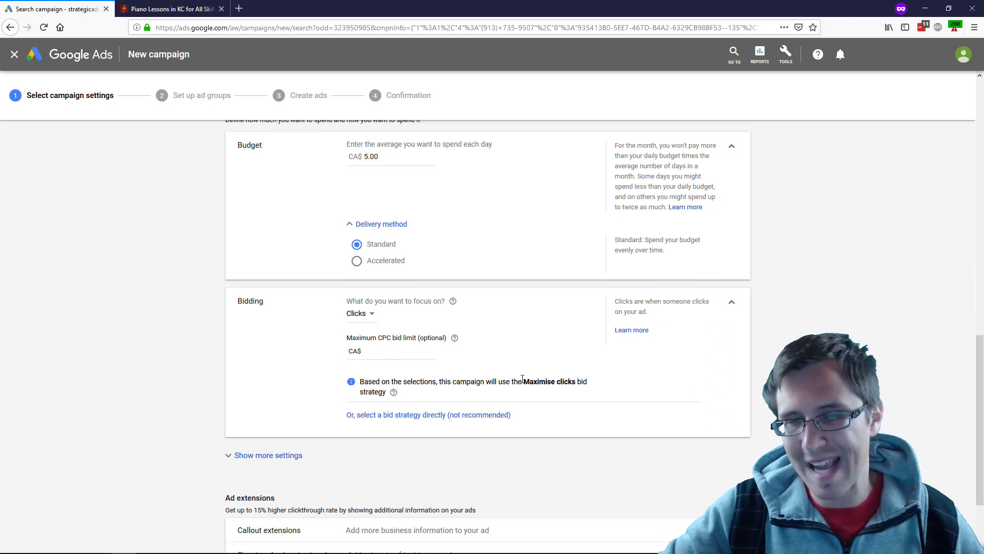
click(419, 423)
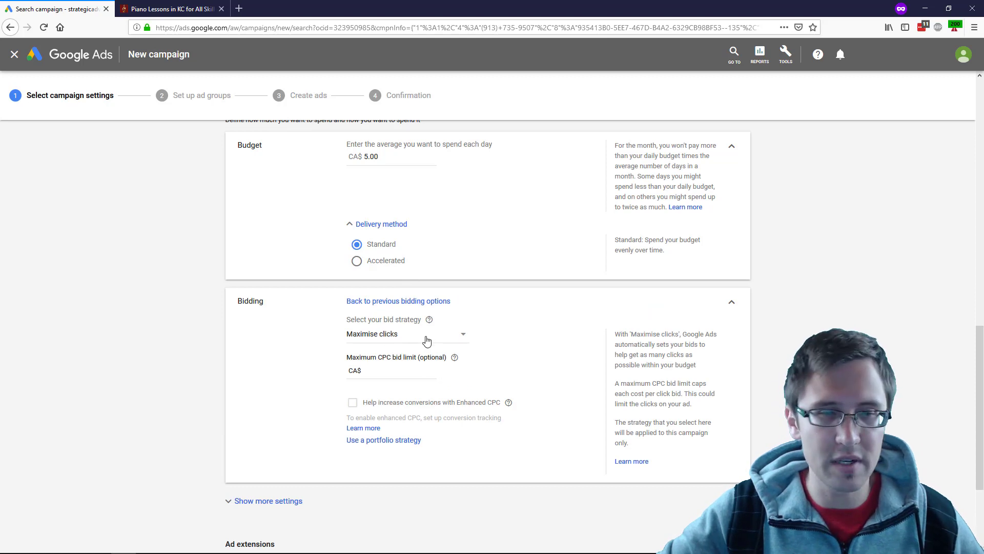
click(384, 341)
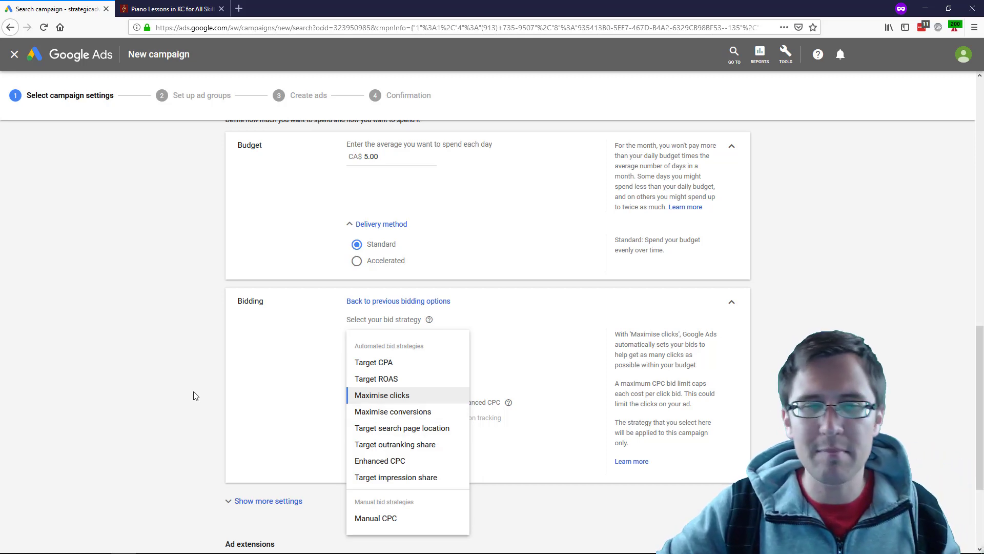
click(251, 378)
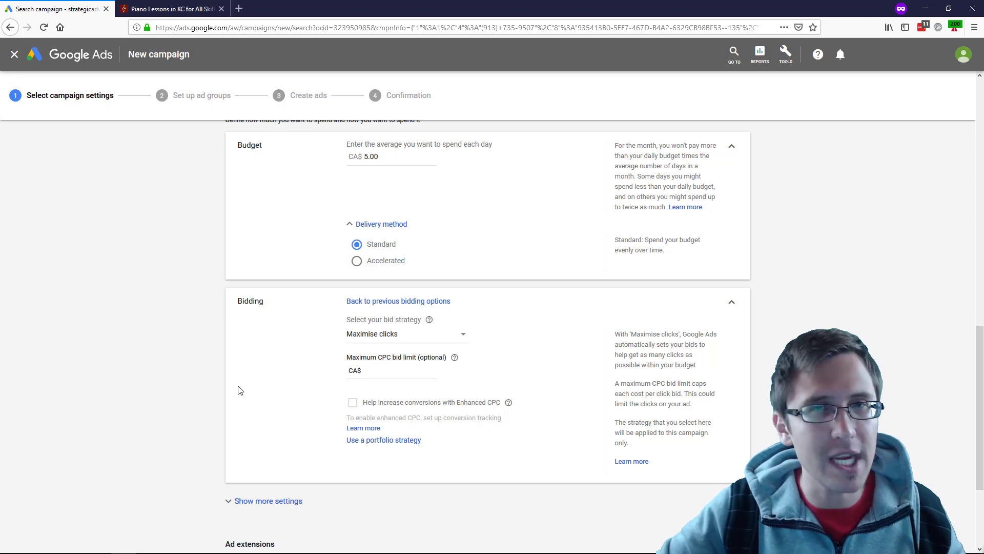
click(380, 371)
text(0)
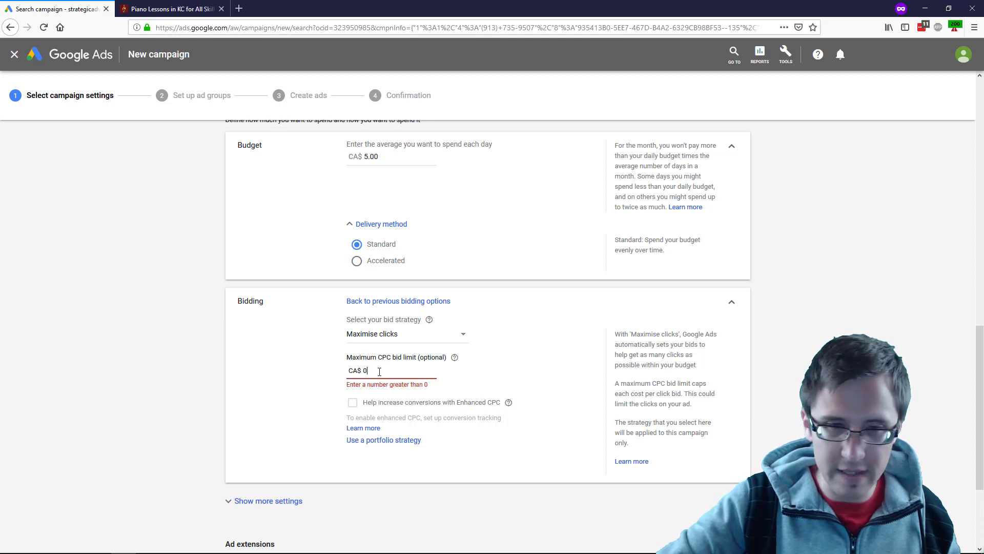
text(.05)
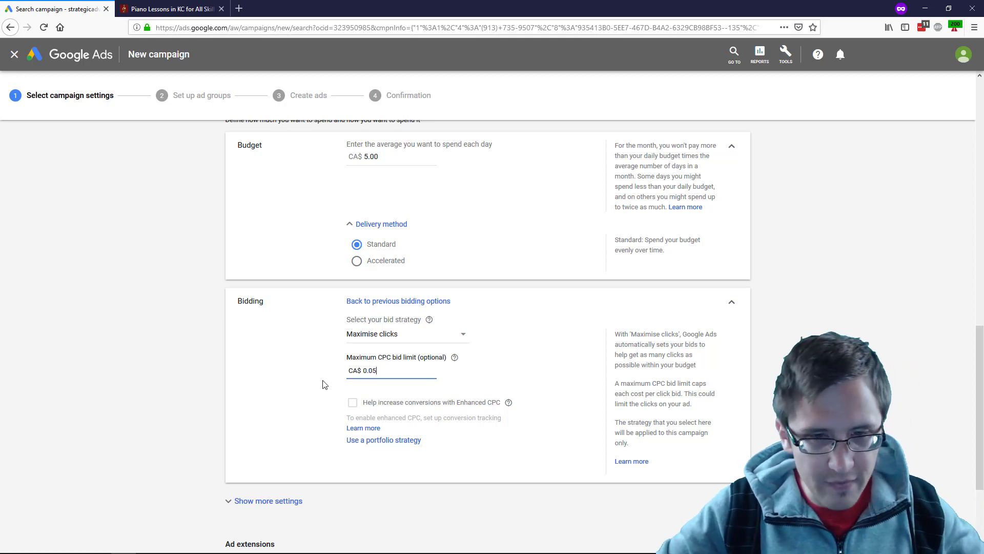
Reveal the additional campaign settings and examine the ad schedule's days, hours and account time zone without changing them.
scroll(310, 390, down, 5)
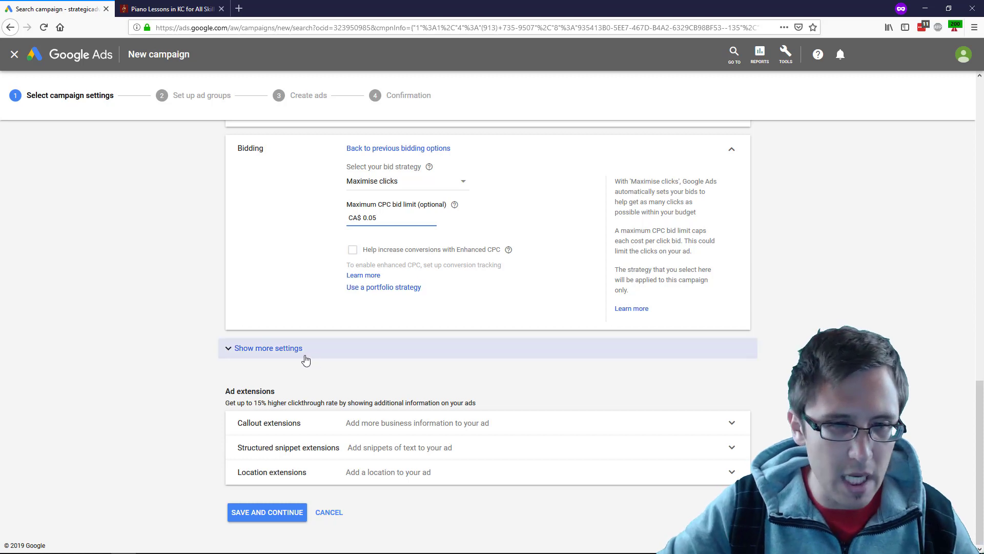
click(277, 350)
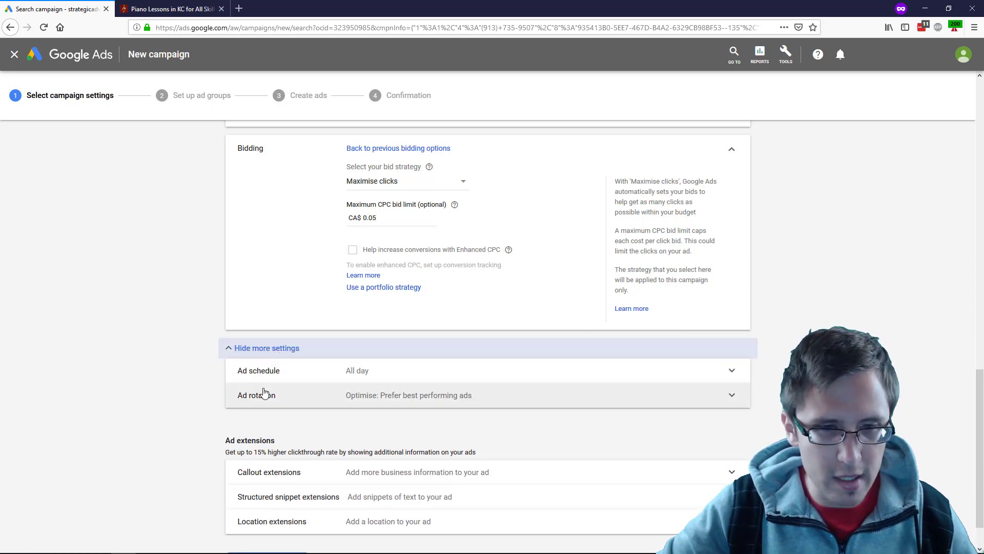
click(278, 378)
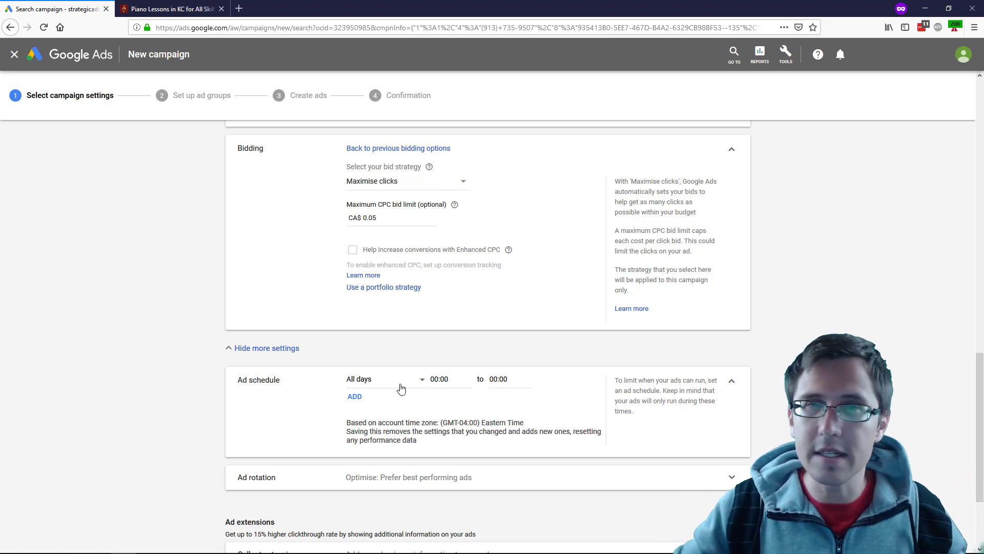
click(438, 380)
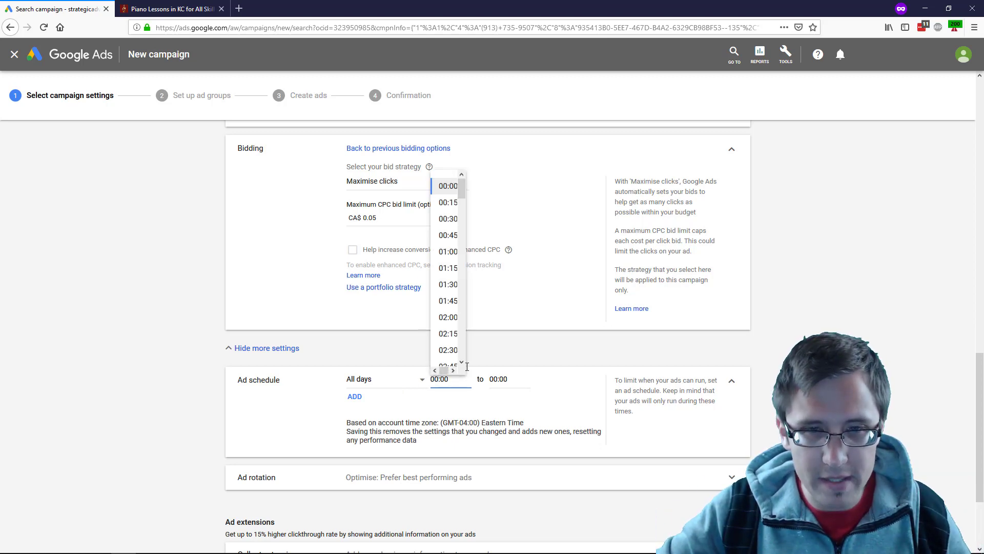
click(454, 420)
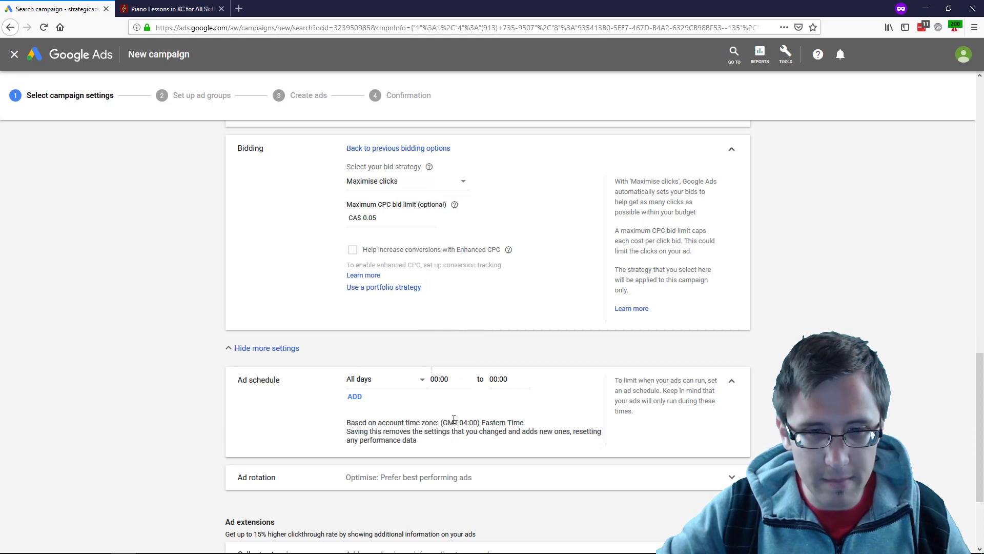
drag(396, 425, 517, 422)
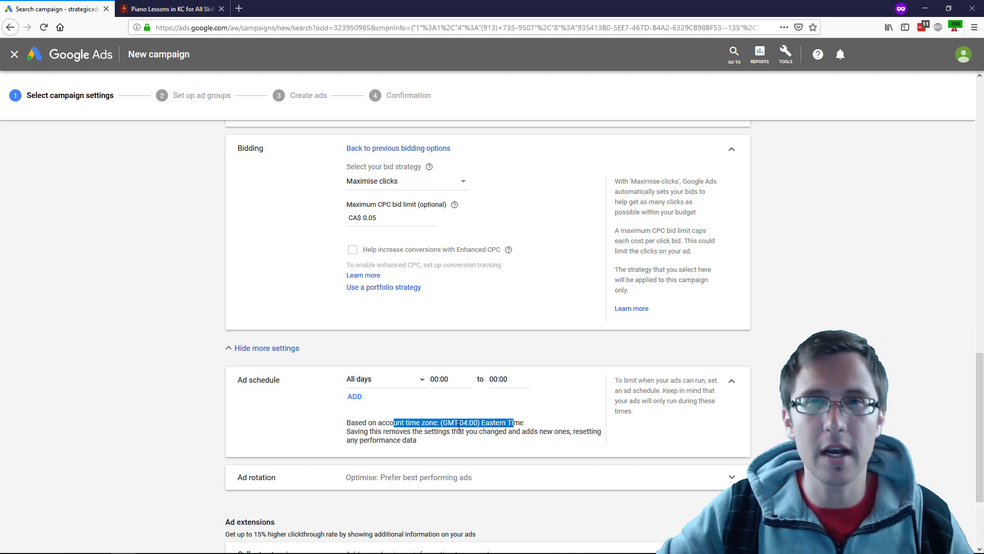
Set the ad rotation to "Do not optimise: Rotate ads indefinitely" and save the campaign settings.
click(338, 477)
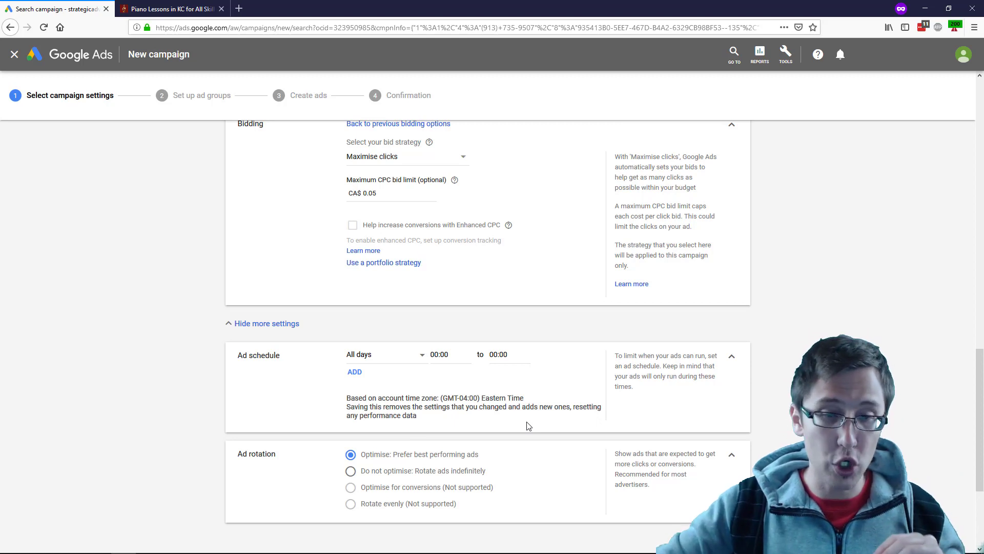
drag(366, 454, 459, 458)
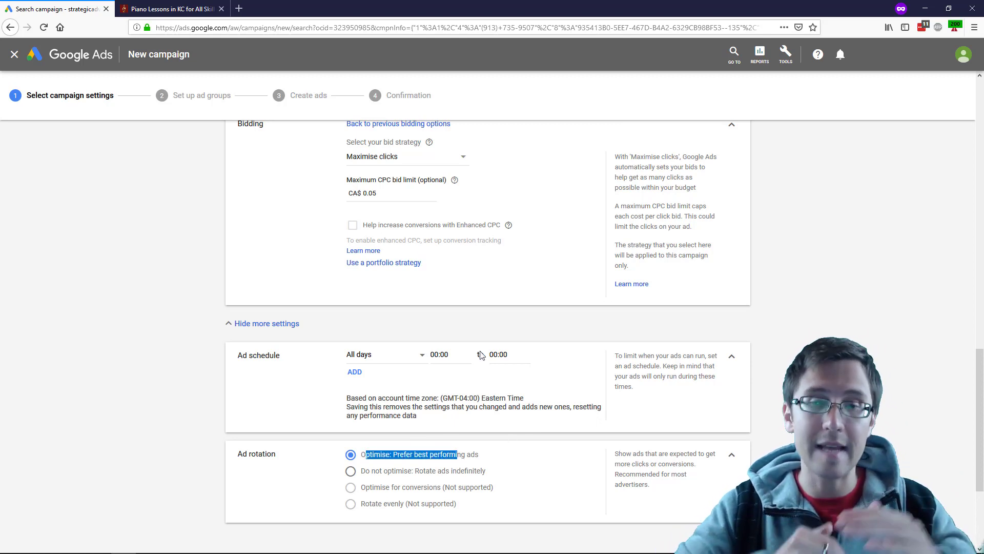
click(366, 471)
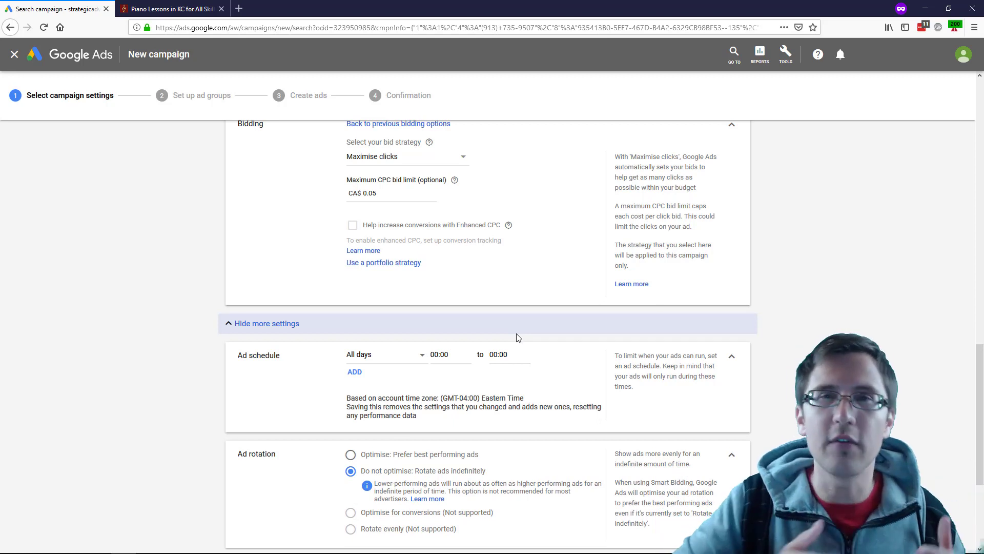
scroll(482, 418, down, 1)
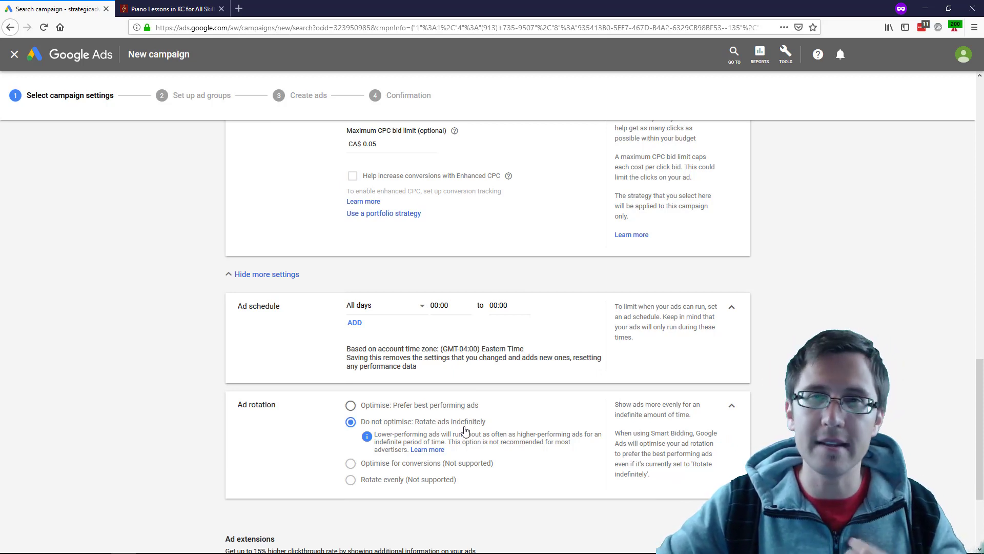
scroll(465, 430, down, 3)
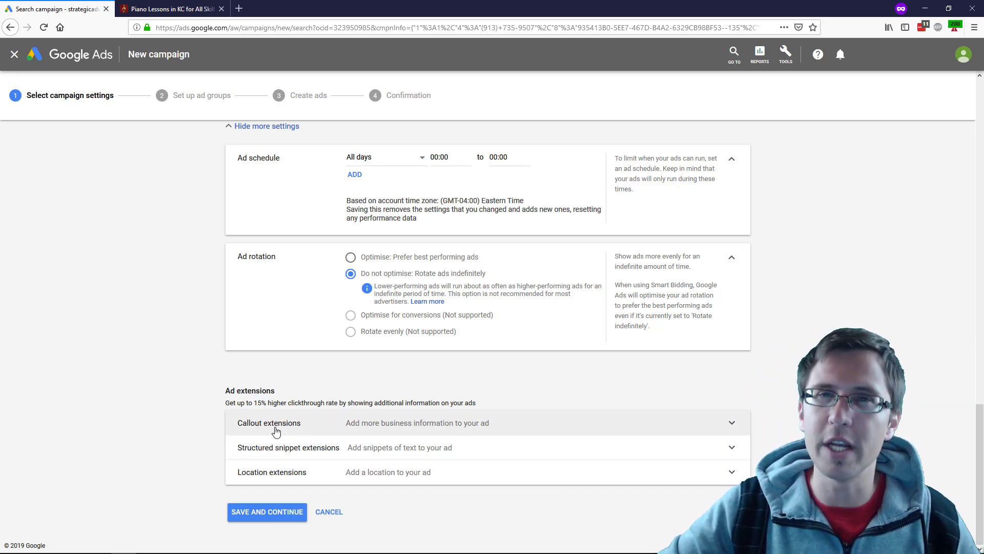
click(254, 516)
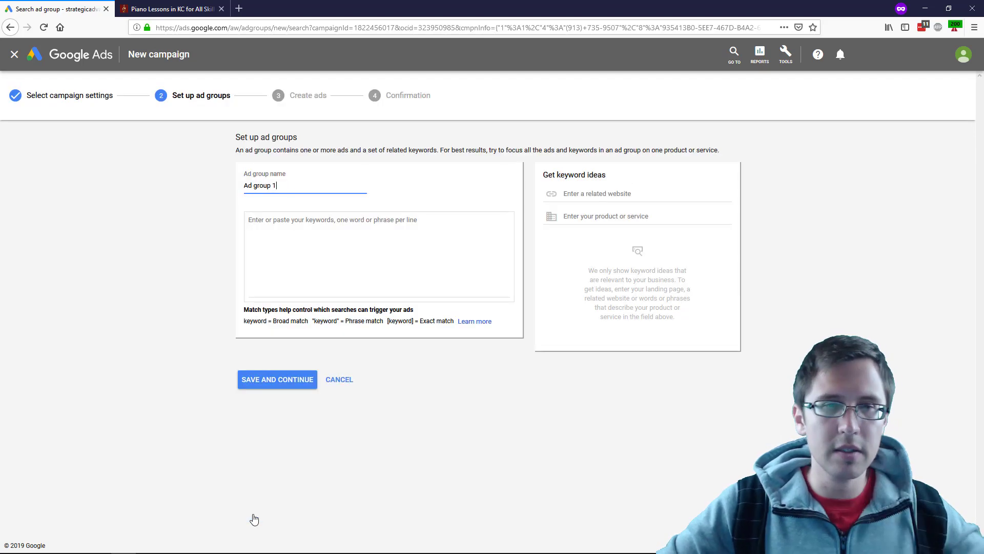
Add the keyword "piano lessons kansas city" to Ad group 1 and save the ad group.
click(181, 6)
click(29, 5)
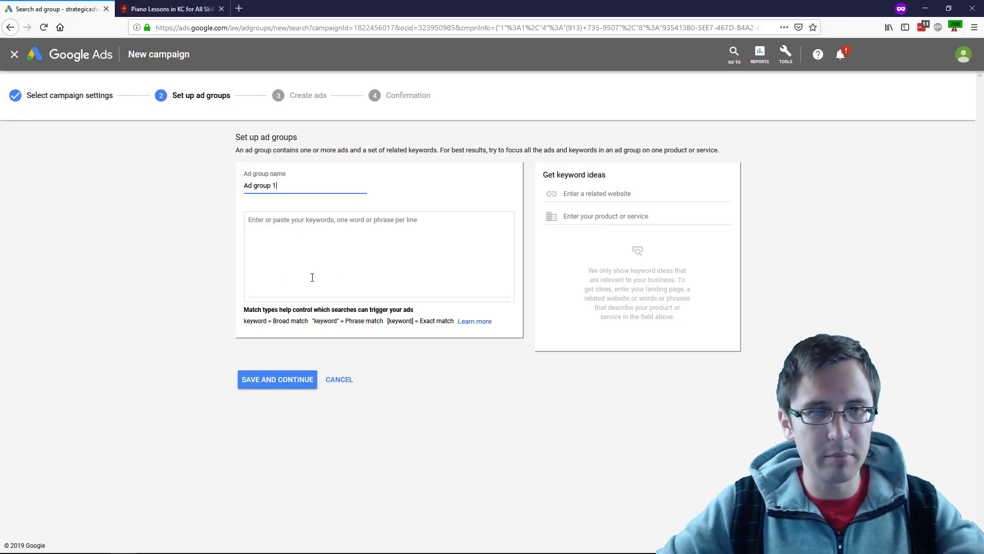
click(369, 245)
text(piano les)
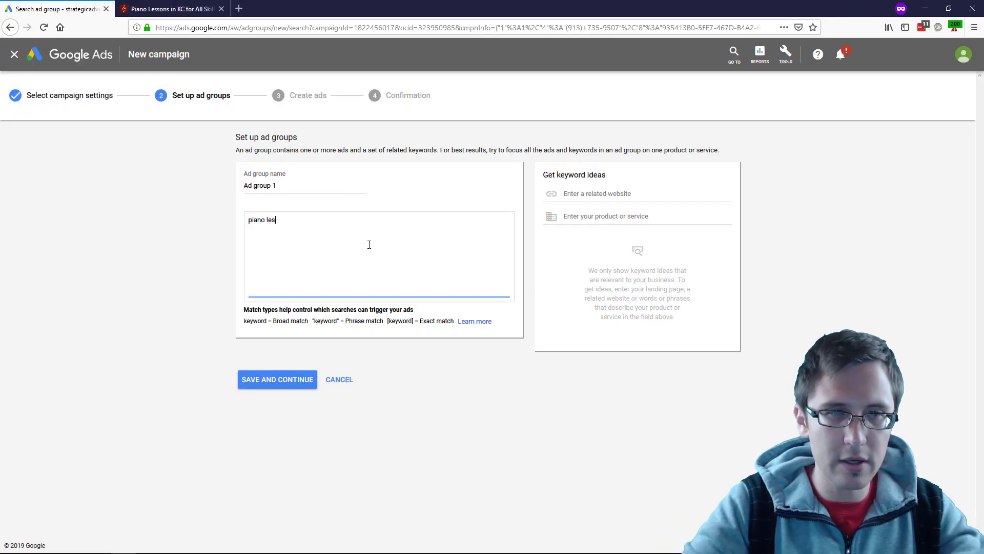
text(sons kansas city)
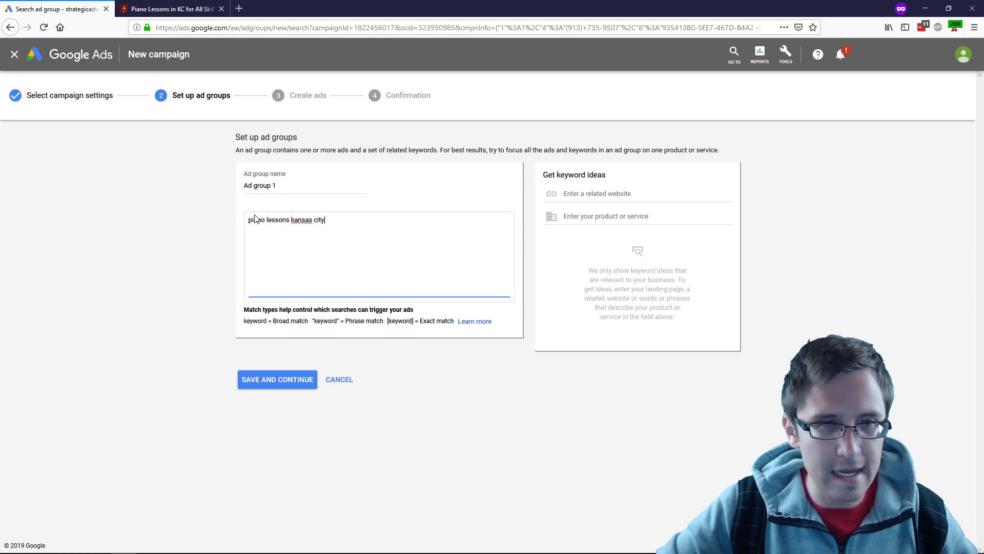
click(275, 375)
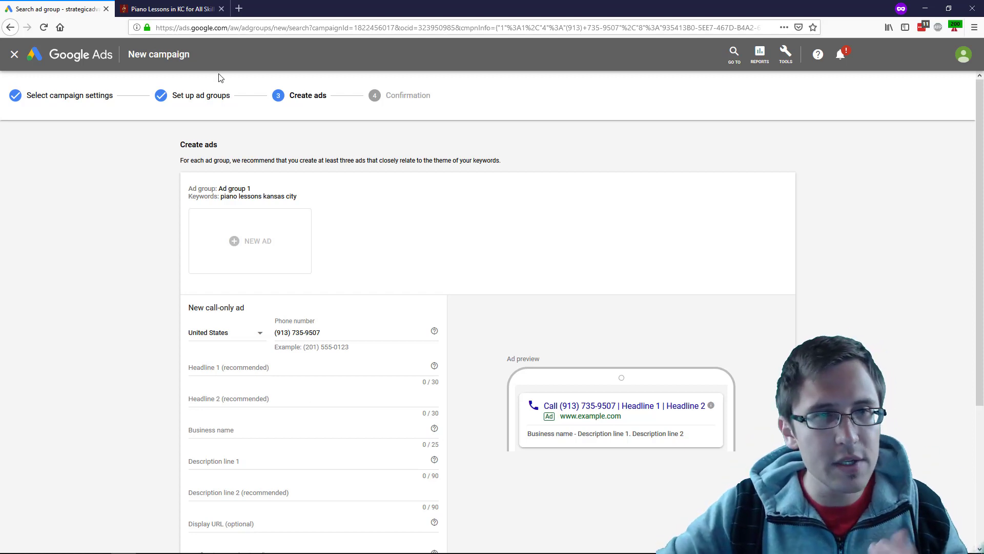
Enter "Welcome to Piano Academy of KC" as the call-only ad's Headline 1, copying the welcome wording from the Piano Academy website.
click(167, 7)
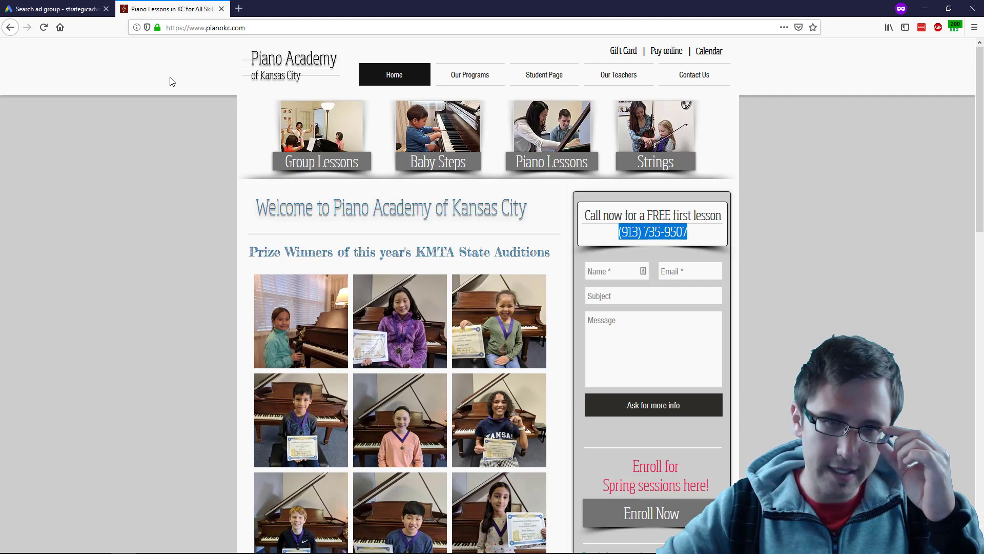
drag(258, 208, 439, 211)
key(ctrl+c)
click(58, 11)
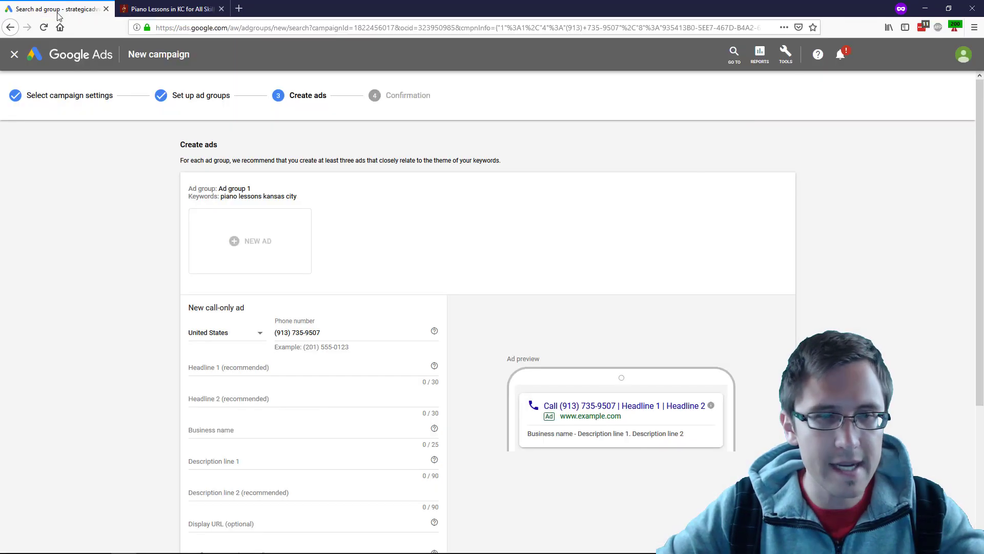
click(257, 367)
key(ctrl+v)
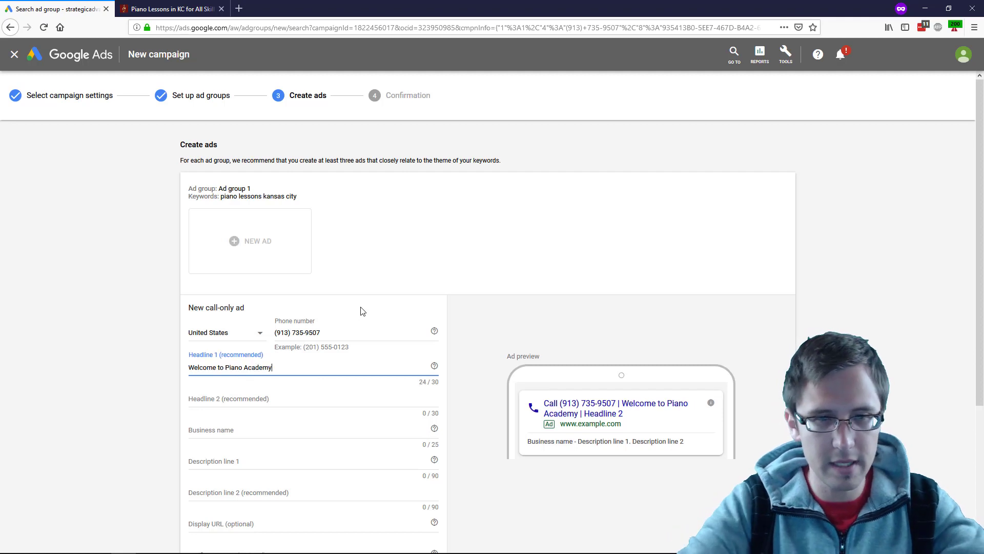
text(of KC)
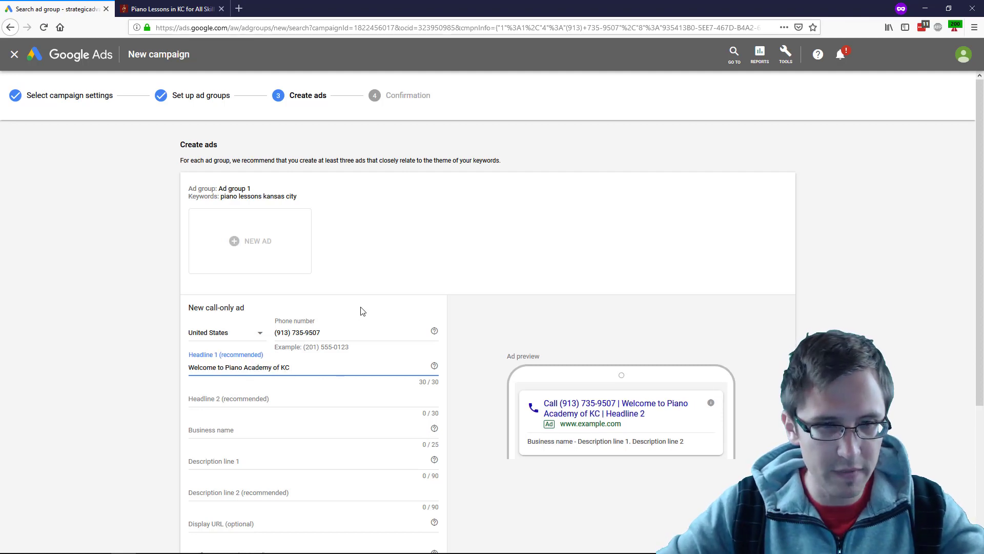
key(Tab)
click(178, 6)
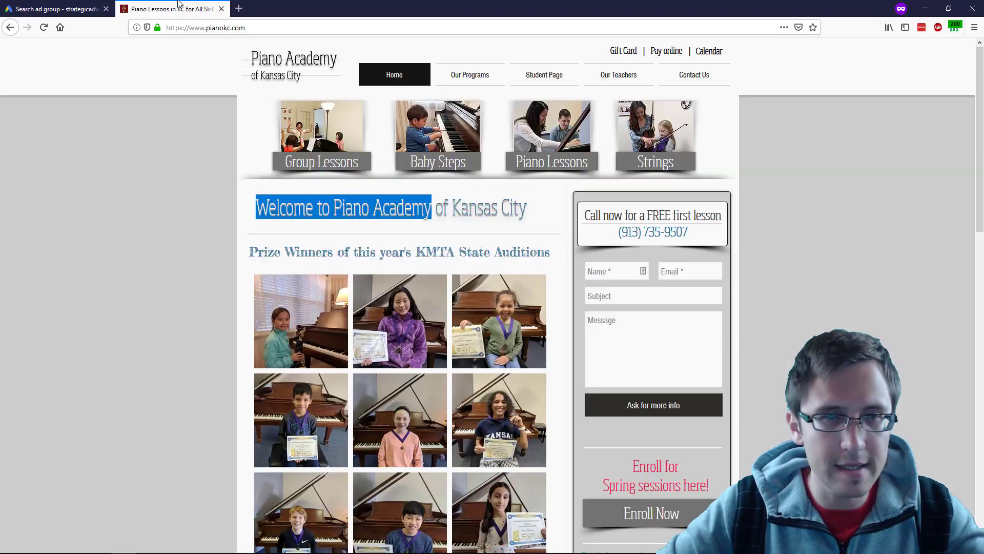
click(68, 7)
text(Get )
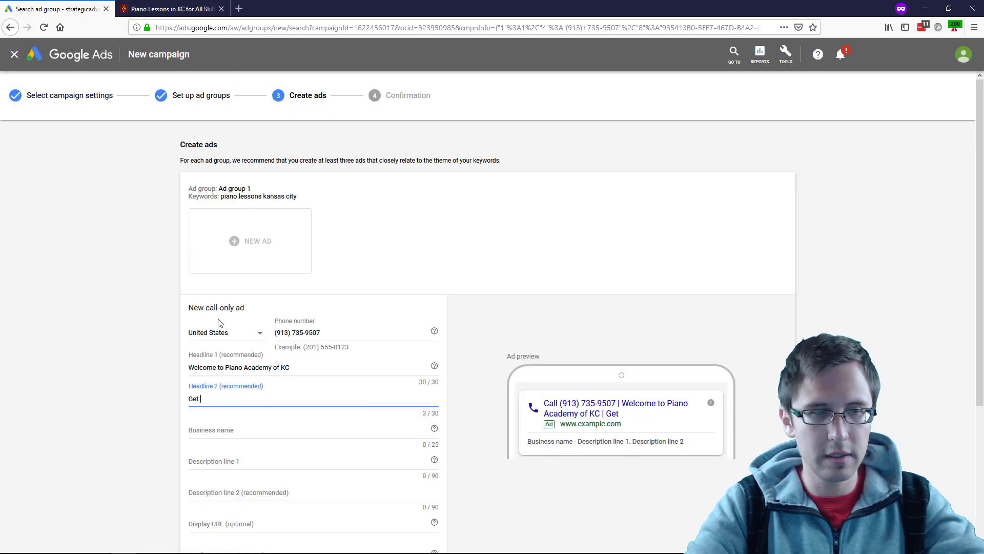
text(Started Right)
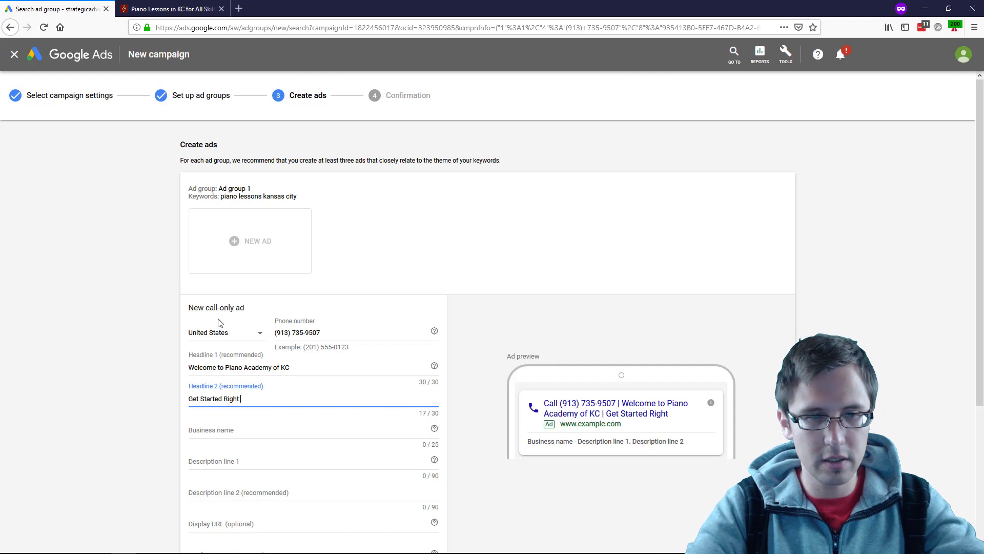
key(BackSpace)
key(BackSpace)
key(BackSpace)
key(BackSpace)
key(BackSpace)
key(BackSpace)
key(BackSpace)
key(BackSpace)
key(BackSpace)
key(BackSpace)
key(BackSpace)
key(BackSpace)
key(BackSpace)
key(BackSpace)
key(BackSpace)
key(BackSpace)
key(BackSpace)
Enter "Call Now to Get Started" as Headline 2 of the call-only ad.
text(Call )
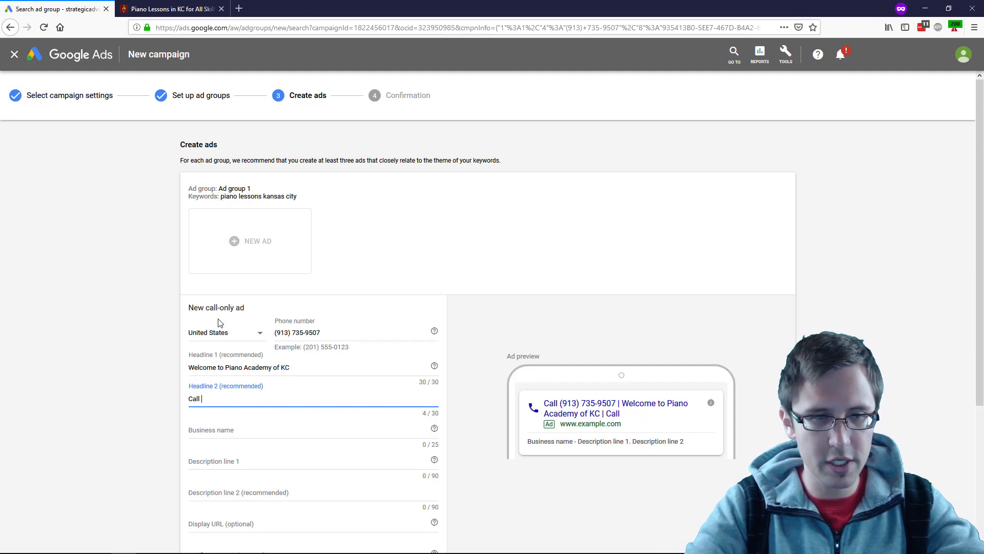
text(Now to Get Start)
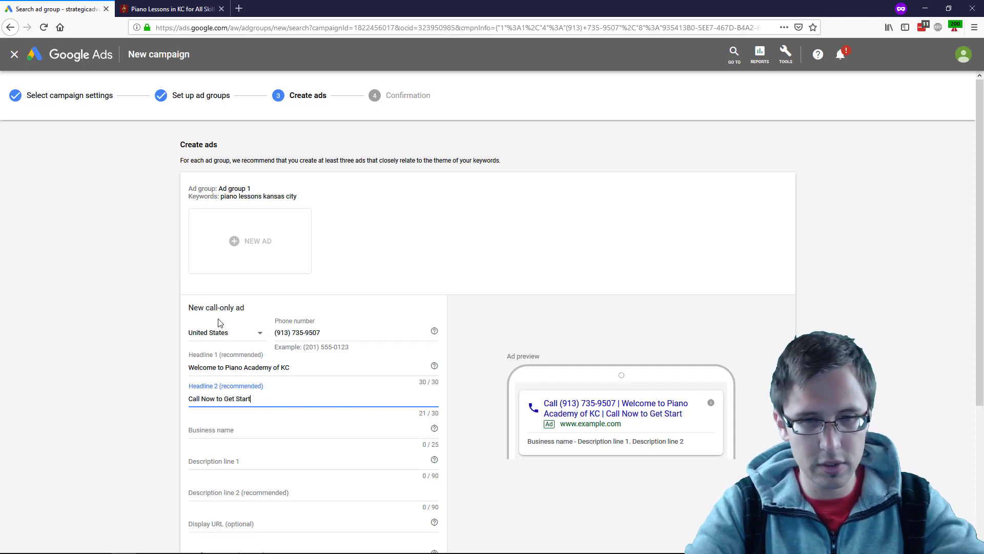
text(ed Now)
key(BackSpace)
key(BackSpace)
key(BackSpace)
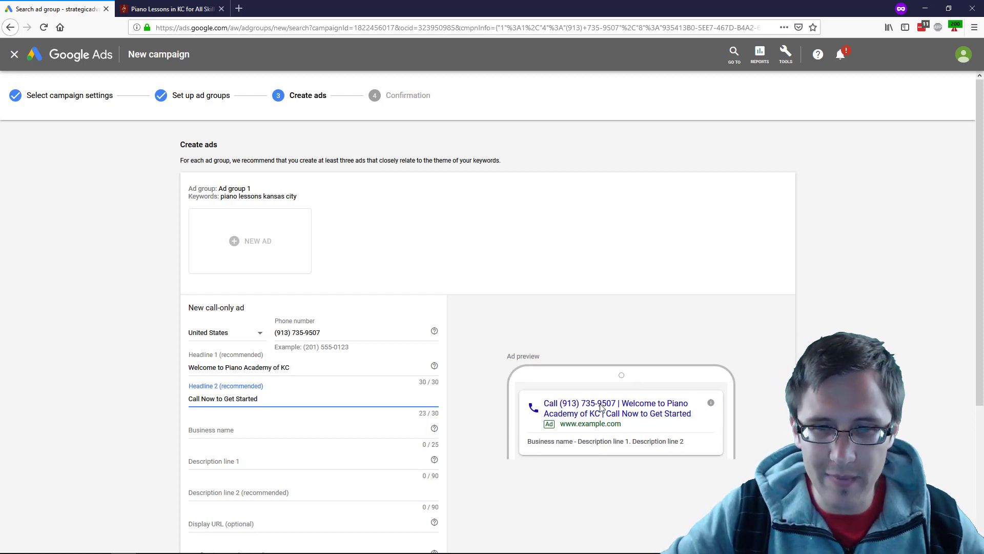
Enter "Piano Academy of KC" as the call-only ad's business name, checking the name against the Piano Academy website.
scroll(576, 303, down, 3)
scroll(594, 383, down, 2)
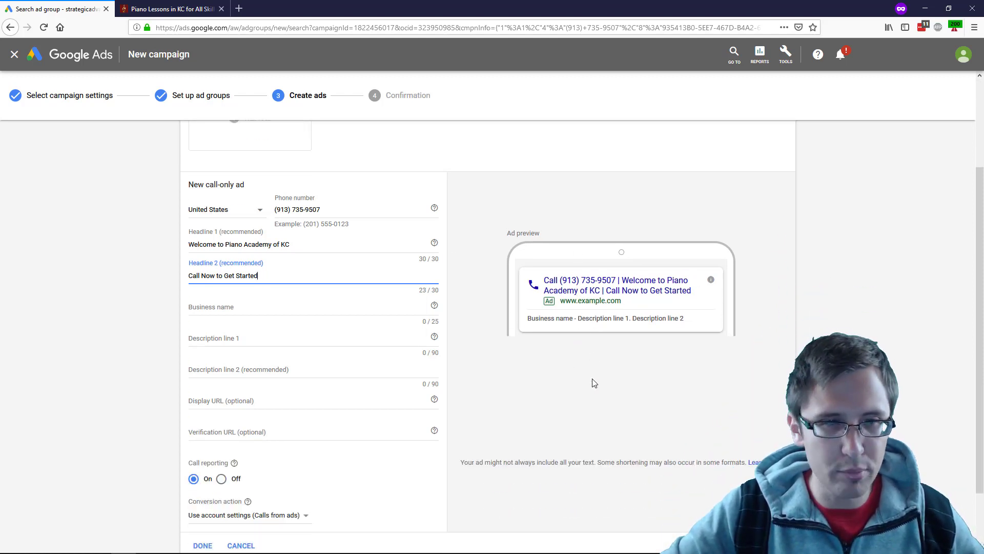
scroll(594, 383, up, 1)
click(229, 333)
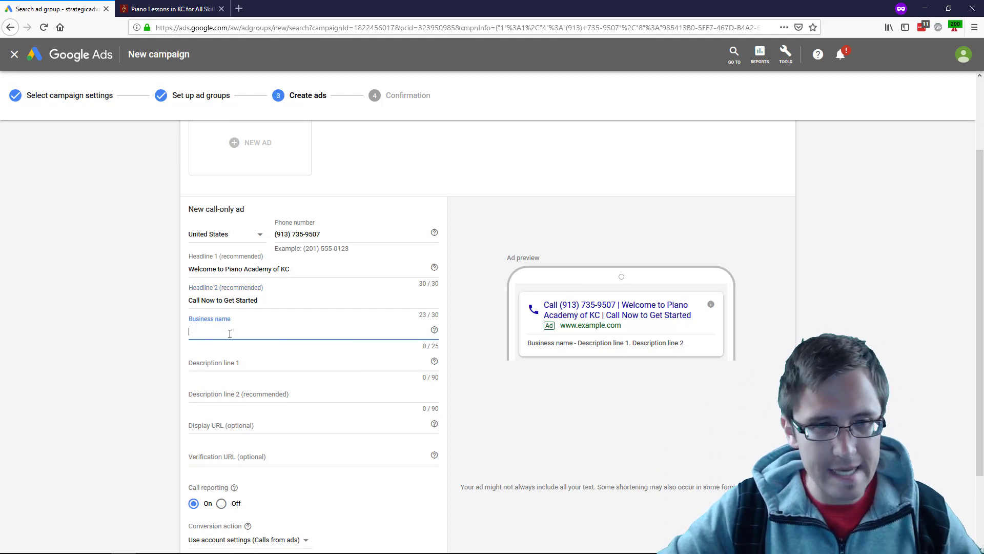
click(148, 6)
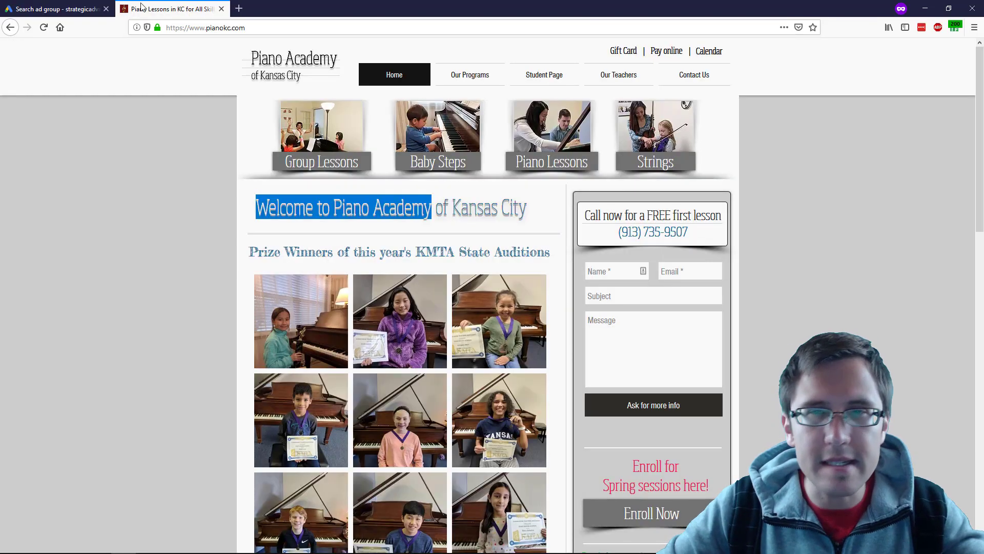
click(67, 4)
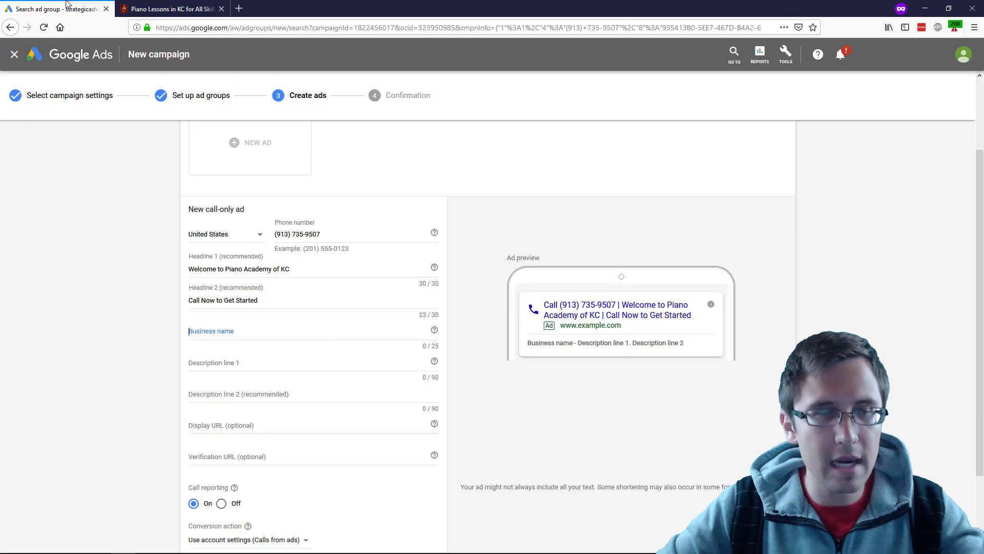
text(Piano A)
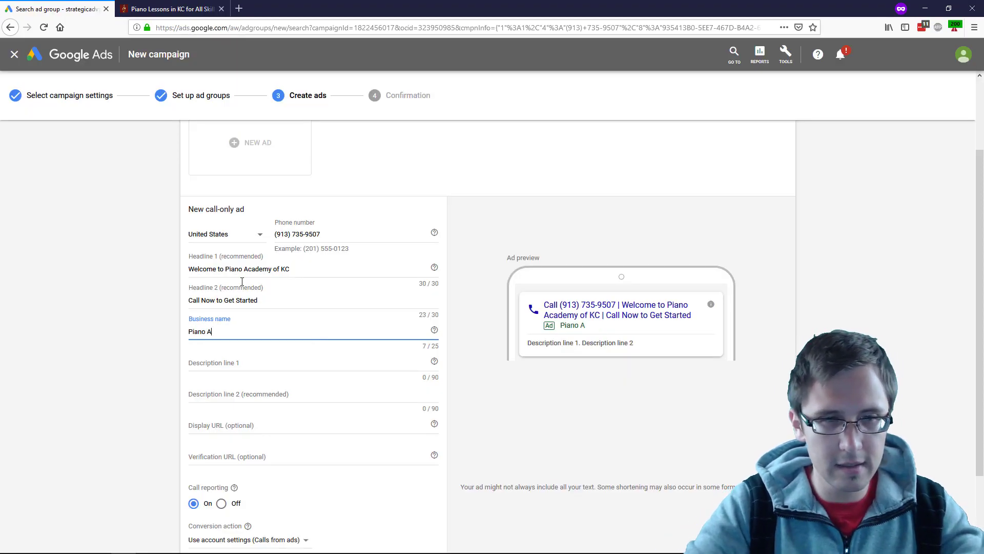
text(cademy of KC)
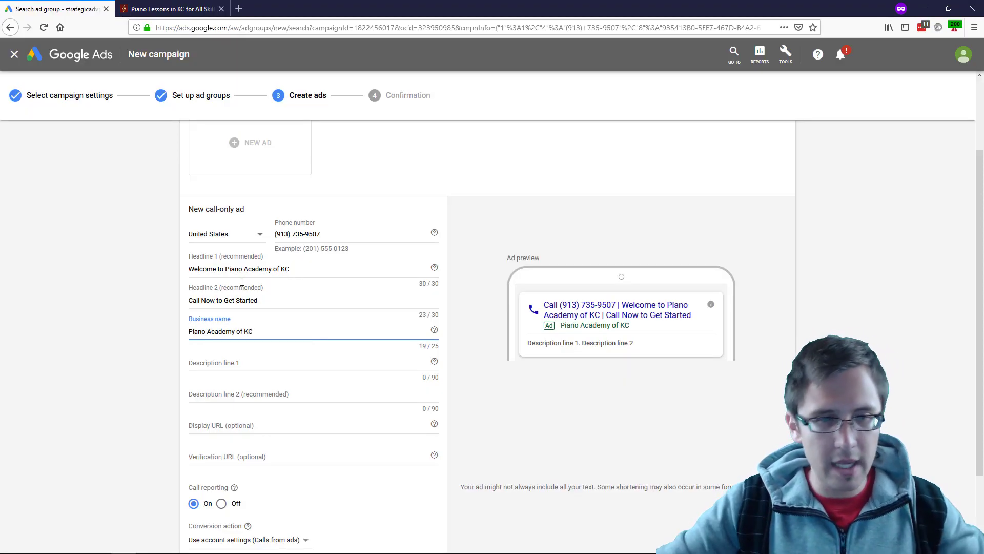
Check the Piano Academy website for wording and set Description line 1 to "Call us now for a free session & get started with us today.".
click(211, 359)
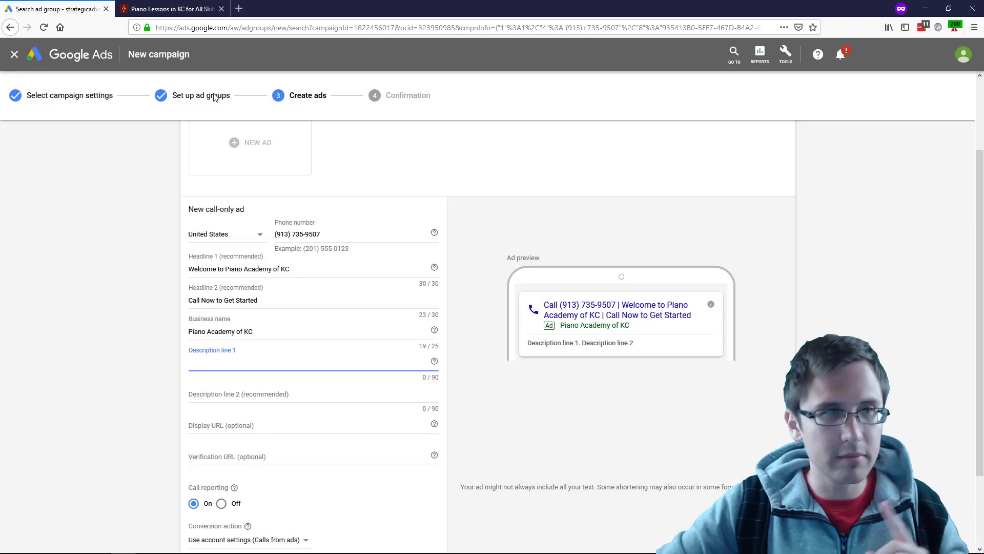
click(194, 6)
scroll(230, 372, down, 4)
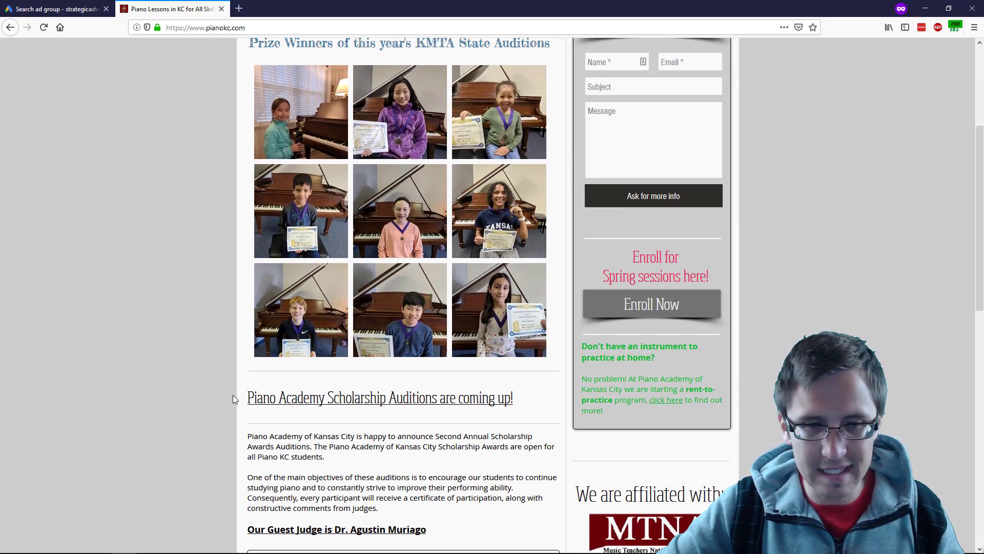
scroll(233, 396, down, 3)
scroll(233, 395, up, 7)
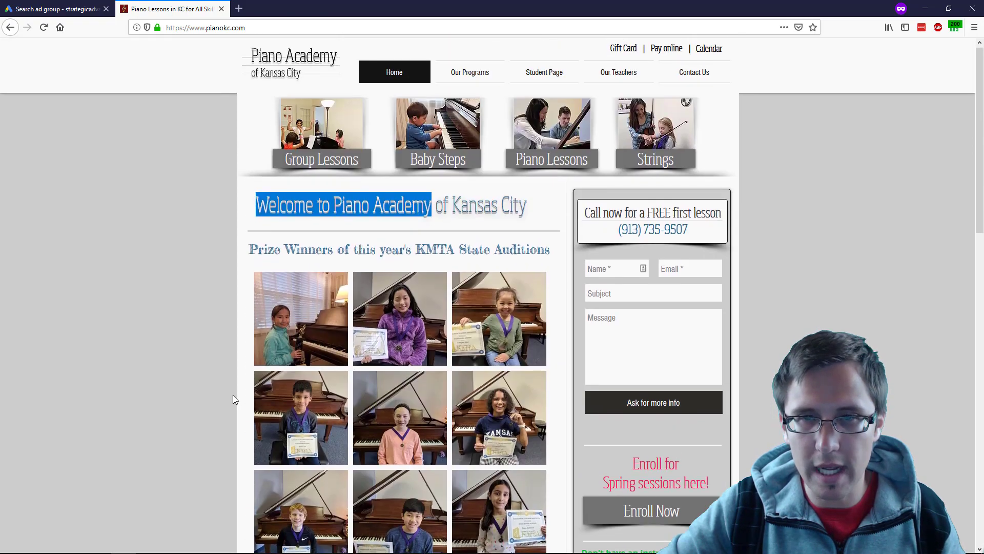
click(58, 4)
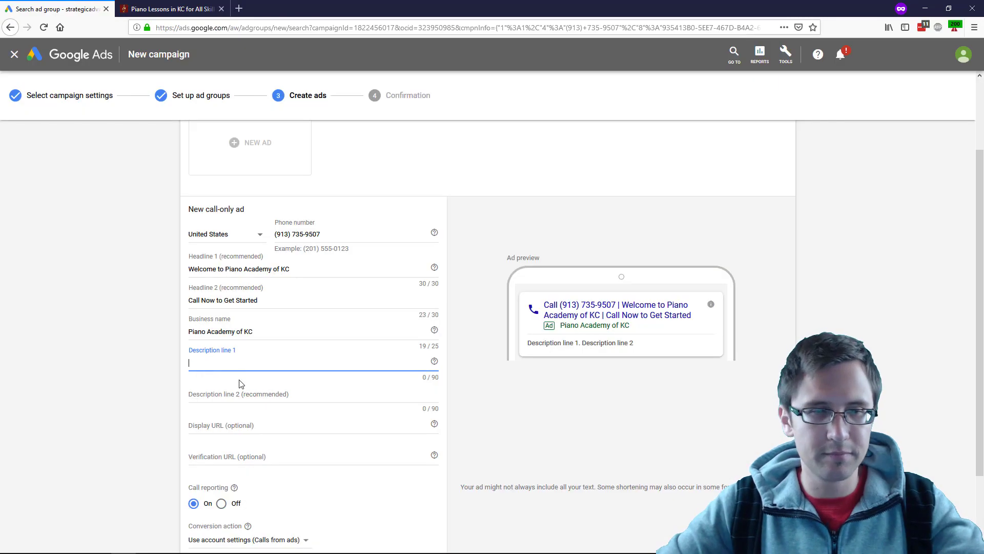
text(Call us no)
text(w for)
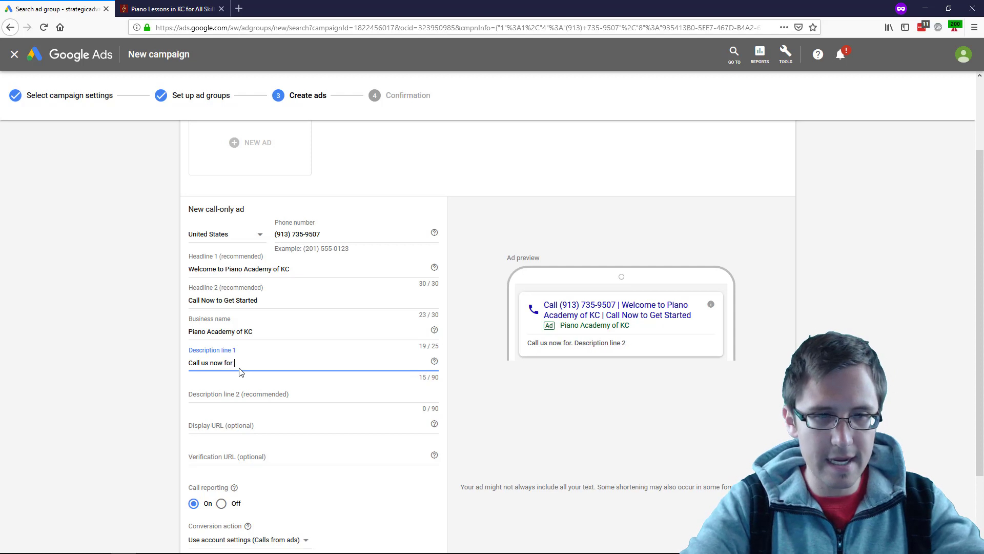
text( a free session)
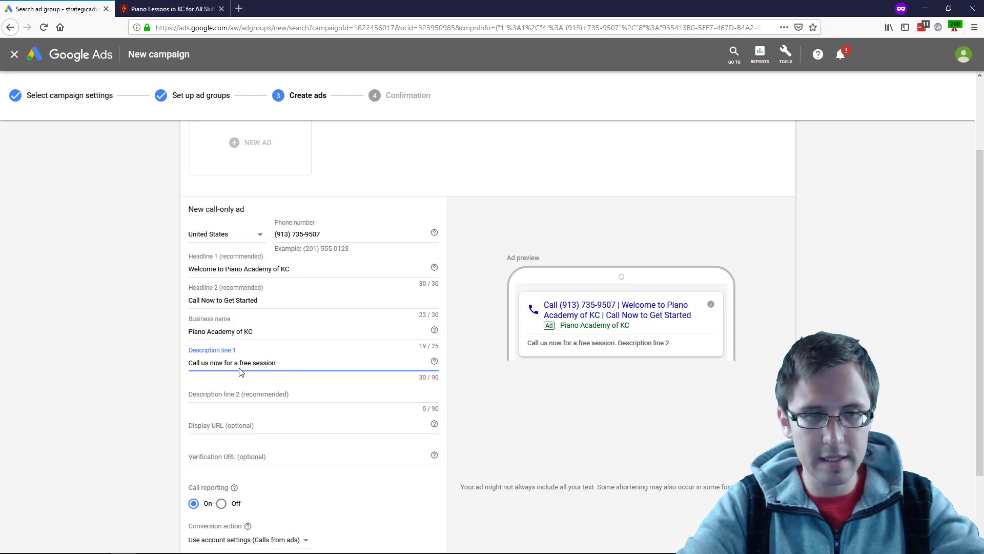
text( & get started)
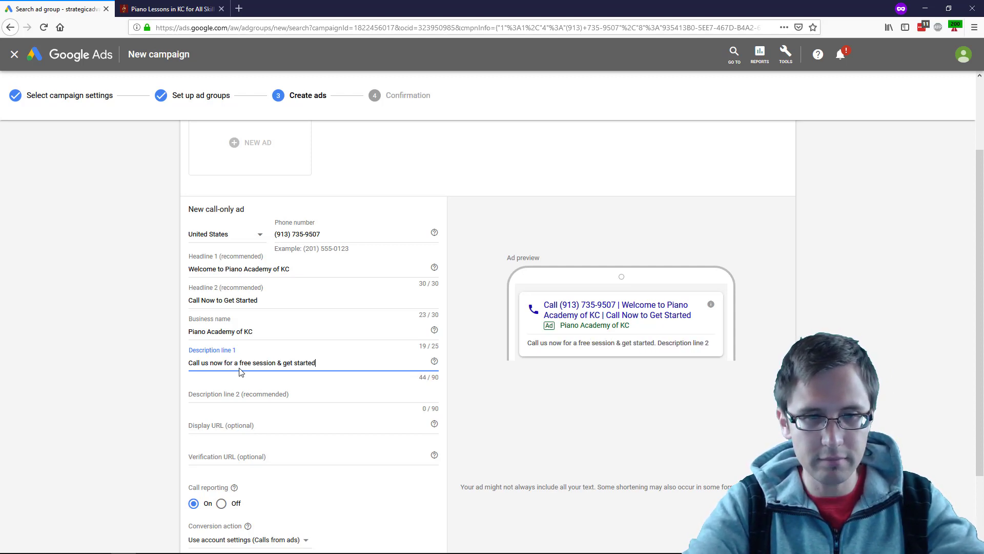
text( with us today.)
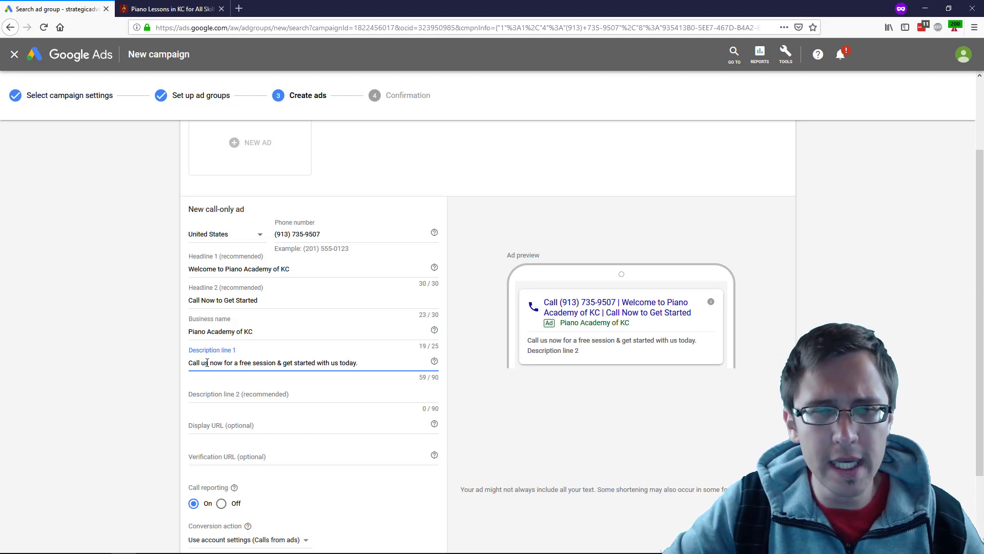
double_click(280, 362)
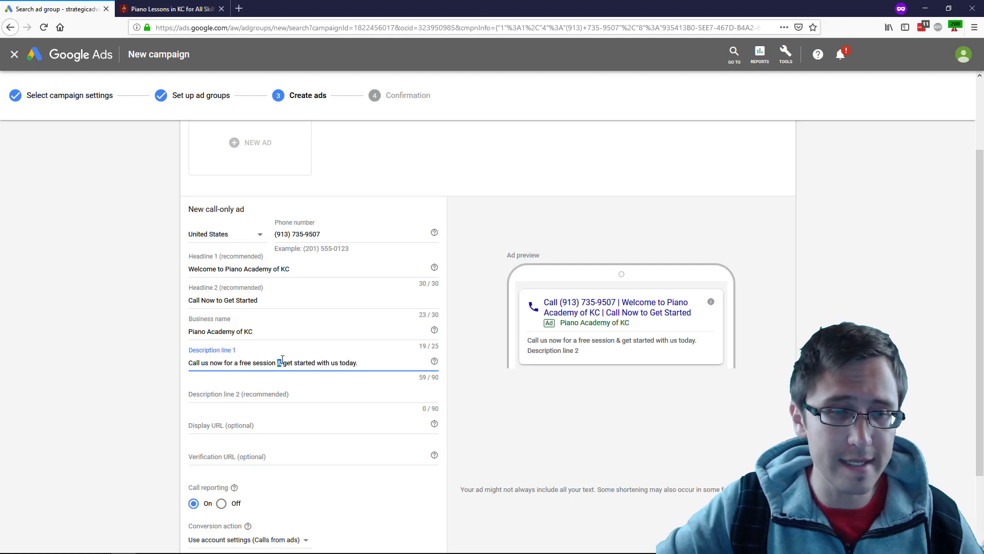
click(253, 363)
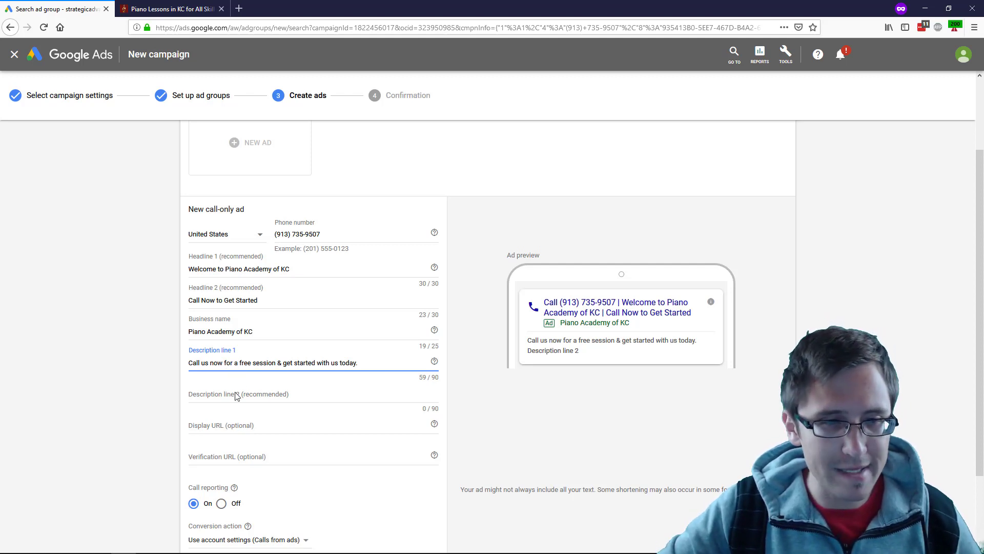
click(225, 427)
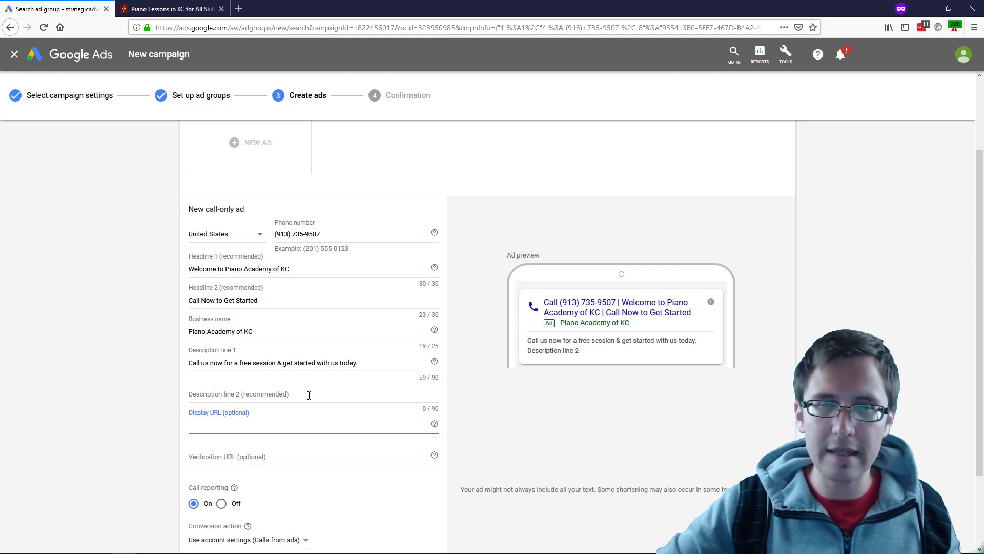
click(238, 457)
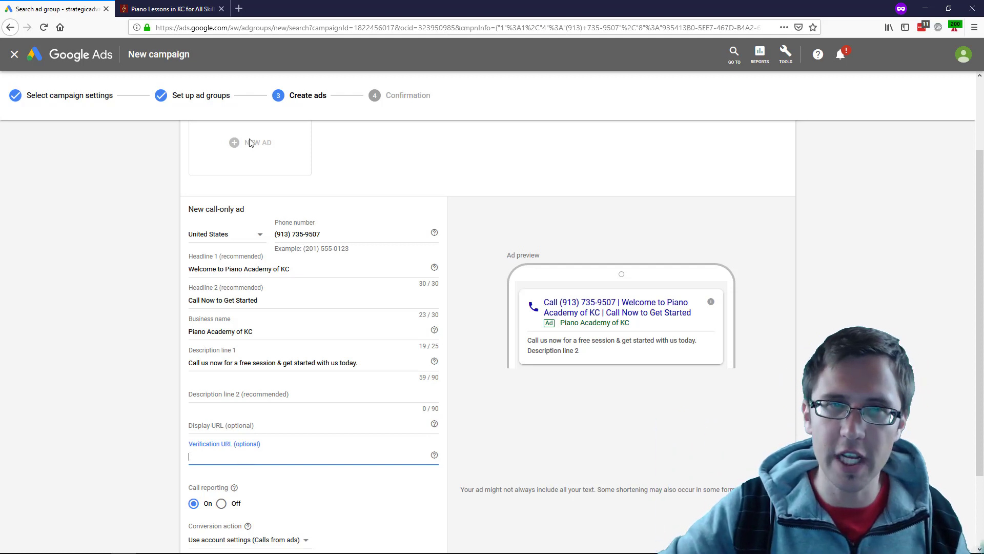
click(170, 9)
click(211, 27)
key(ctrl+c)
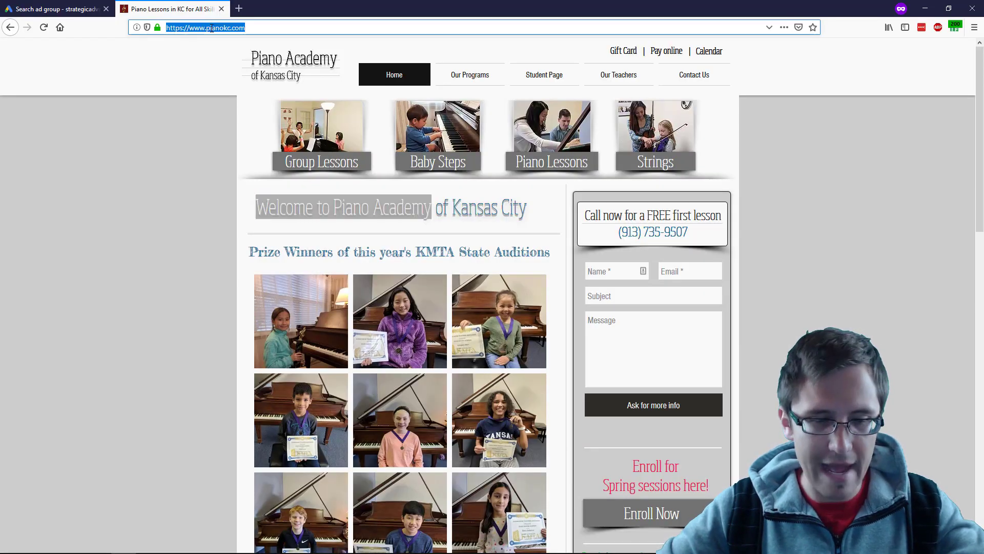
click(56, 9)
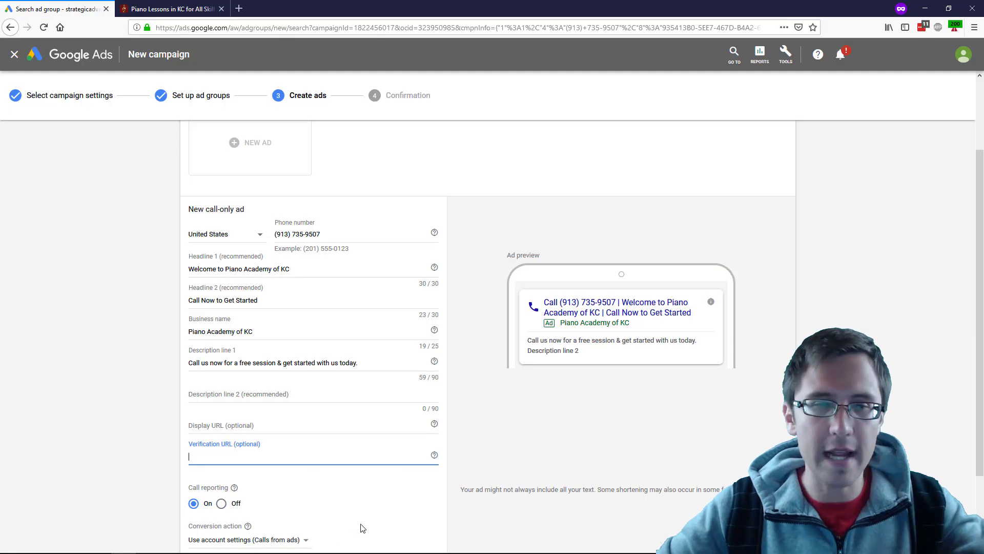
click(213, 425)
key(ctrl+v)
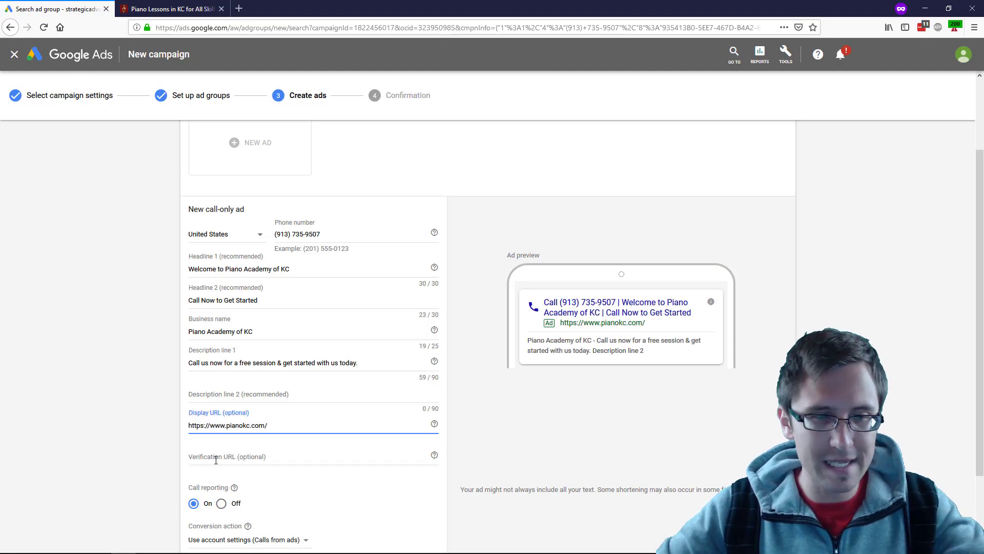
click(215, 460)
key(ctrl+v)
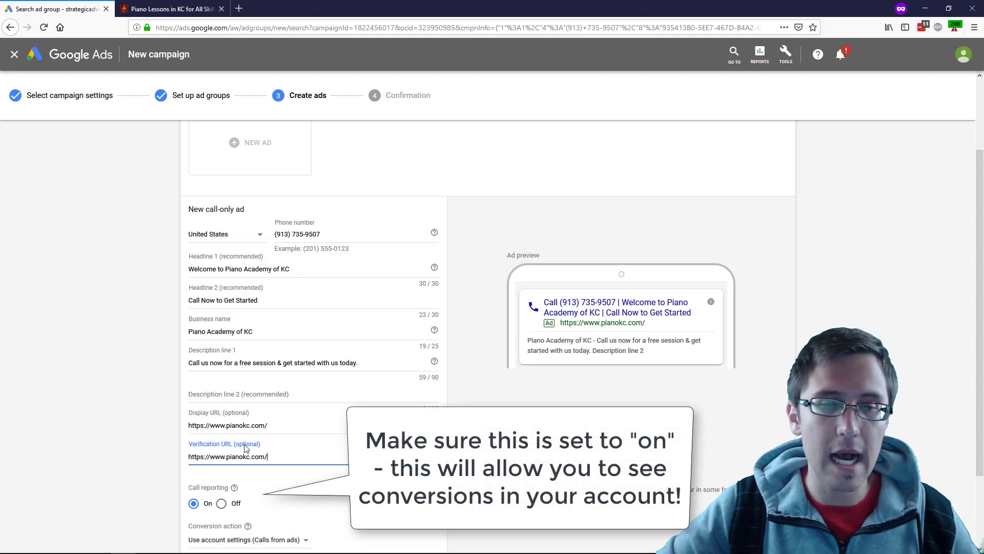
Finish the call-only ad with call reporting left on, save it to Ad group 1 and continue to the finished campaign.
scroll(274, 415, down, 2)
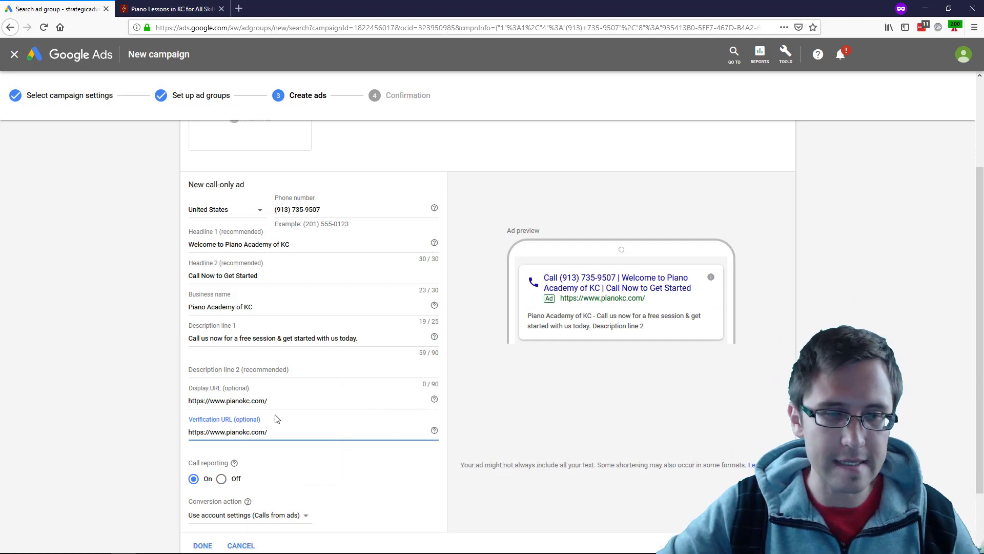
click(208, 480)
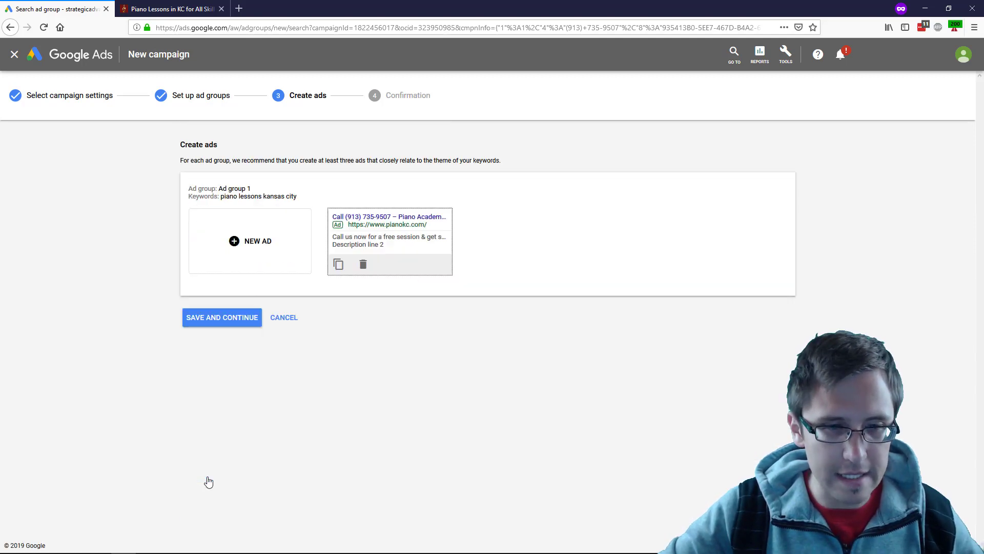
click(209, 319)
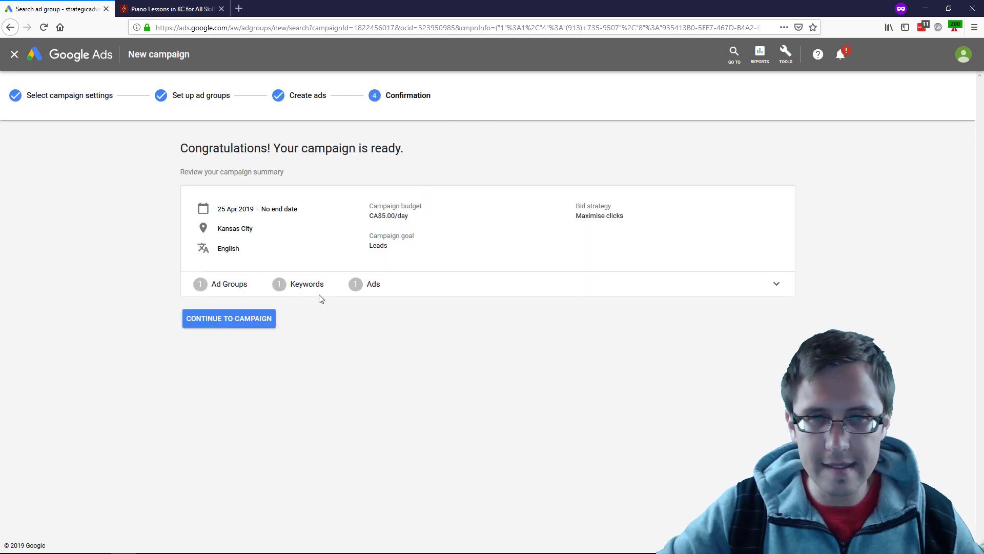
click(248, 319)
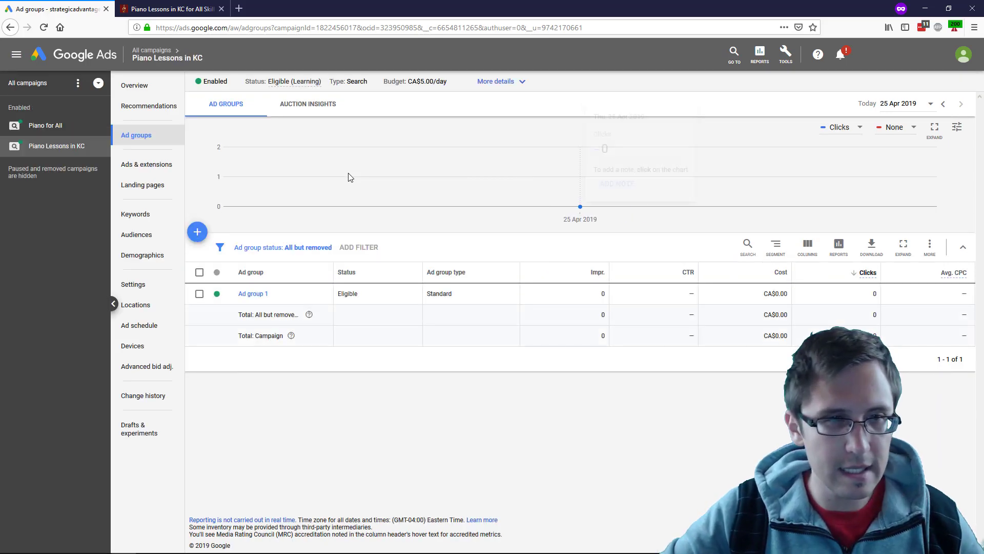
Open the campaign's call-only ad for editing, review its Display URL and Verification URL, and close it without saving a new version.
click(141, 173)
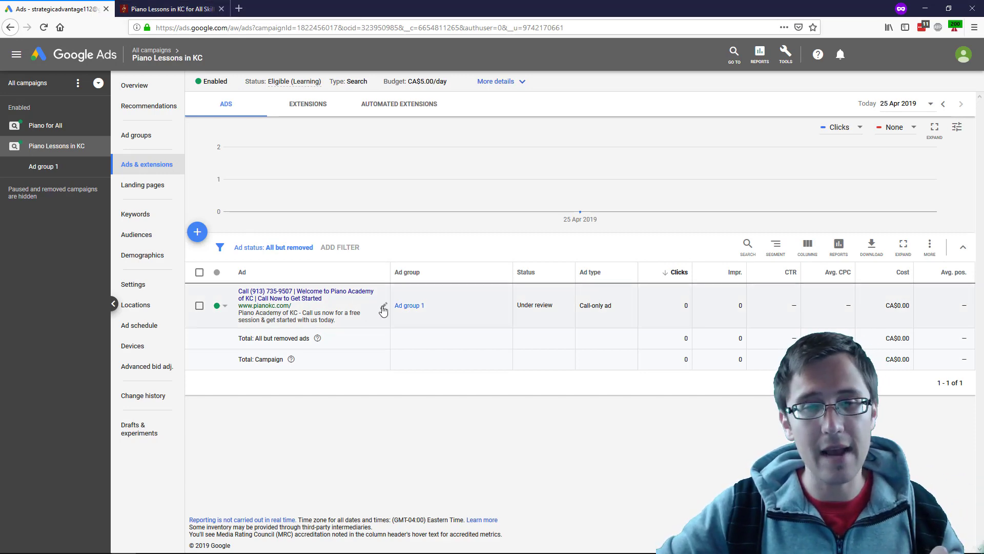
click(385, 309)
click(231, 397)
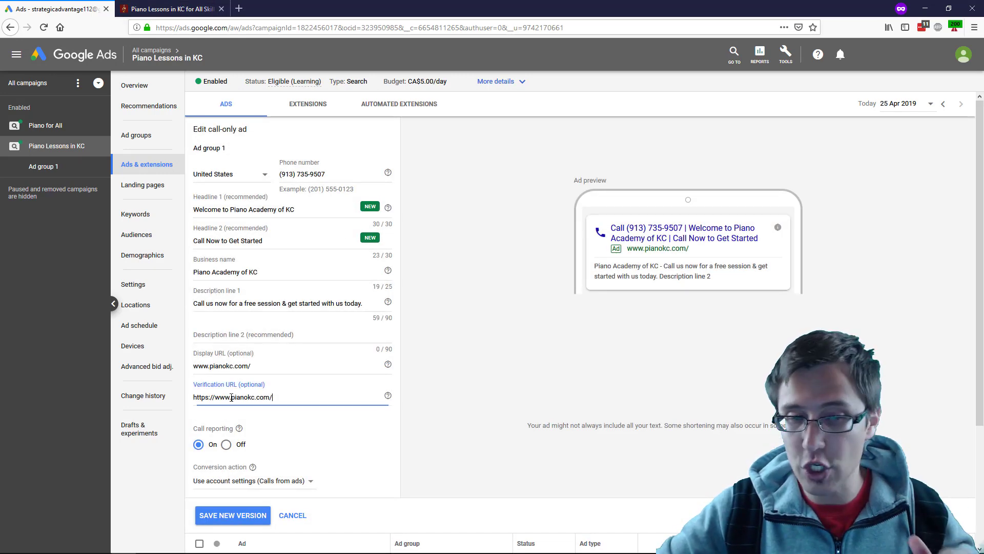
triple_click(231, 397)
triple_click(227, 366)
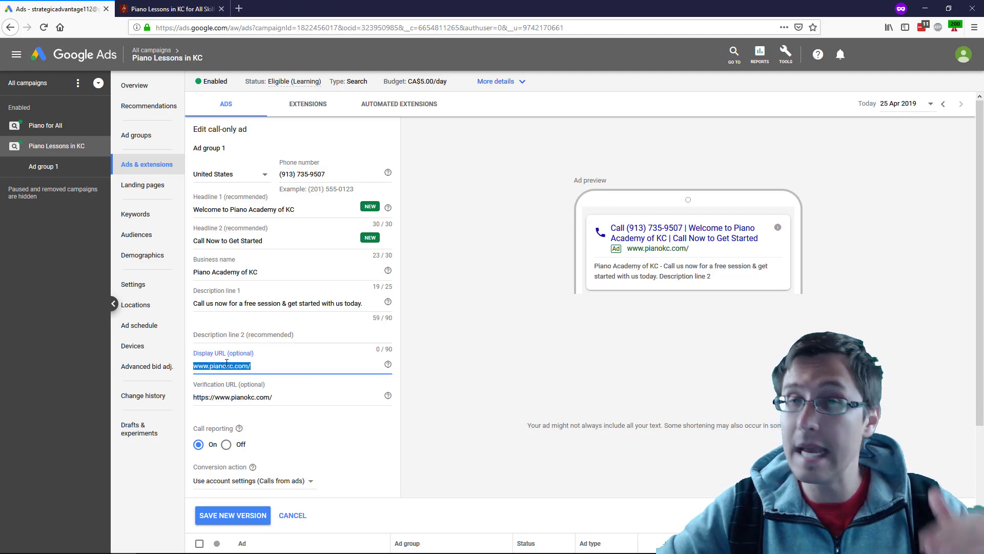
triple_click(229, 397)
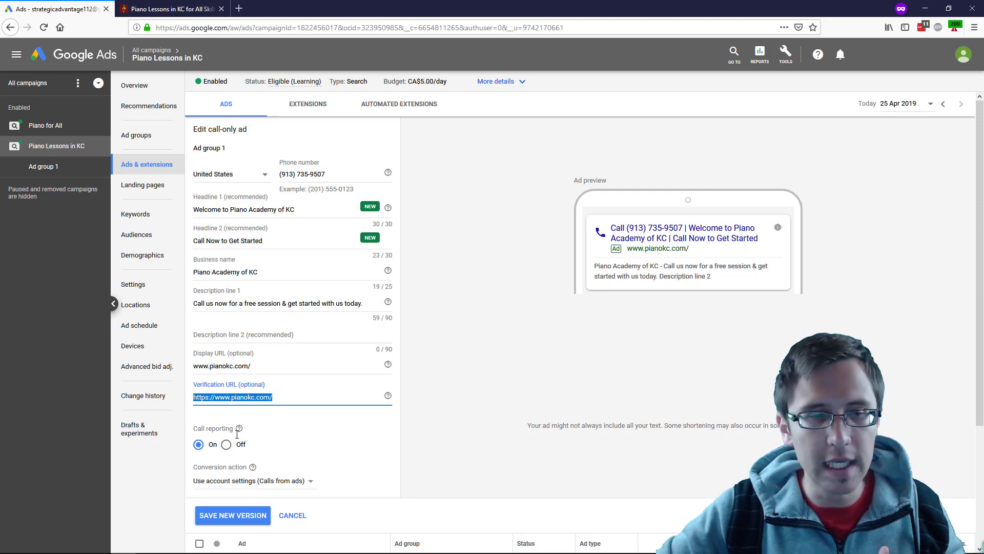
click(292, 515)
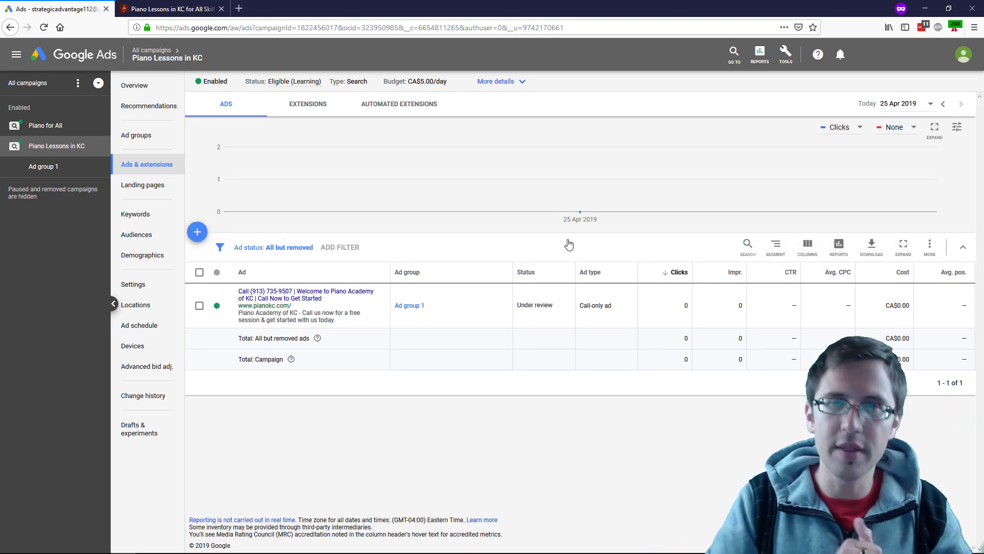